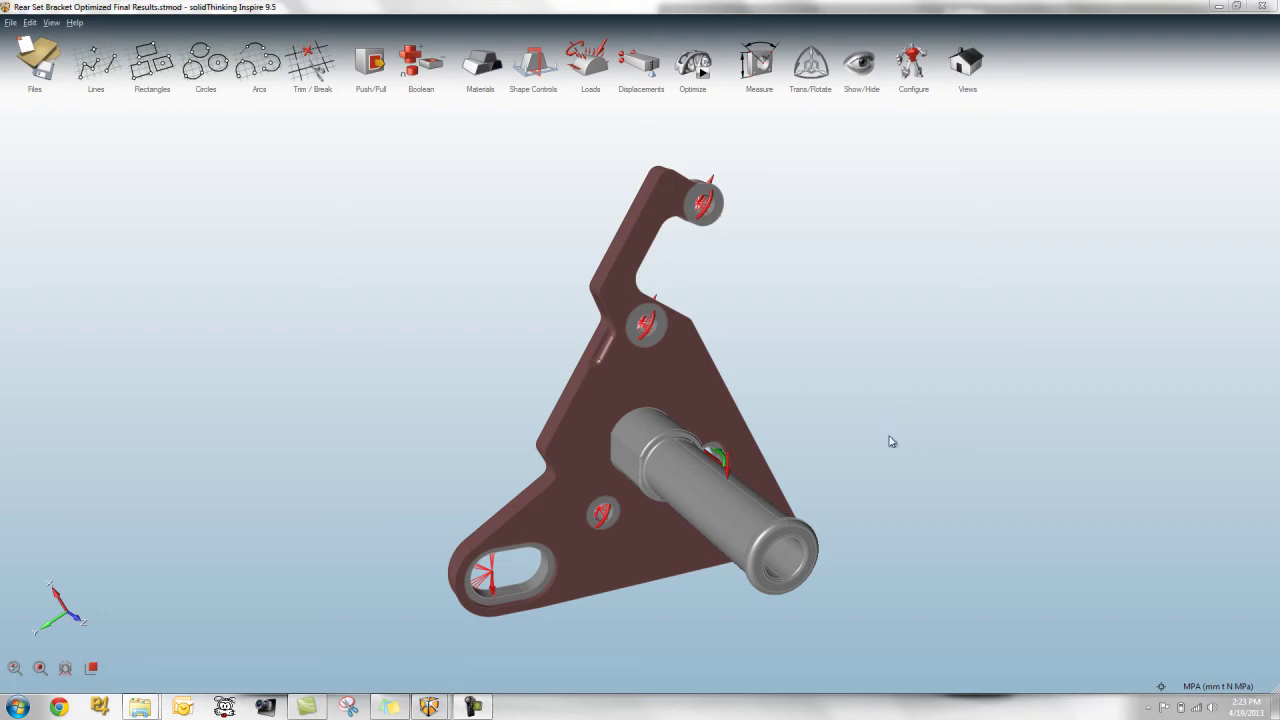
Step: Tilt the bracket view and open Run Optimization, currently Maximize Stiffness with a 30% mass target
right_drag(900, 458, 889, 409)
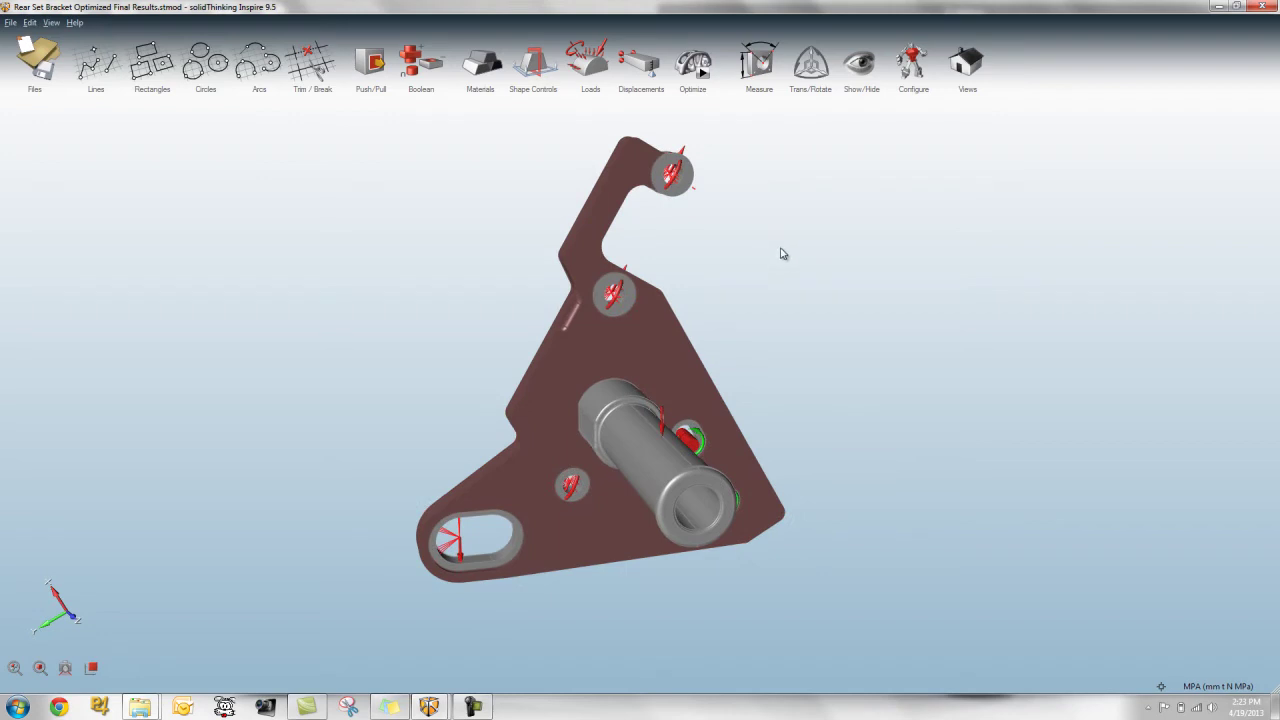
click(697, 68)
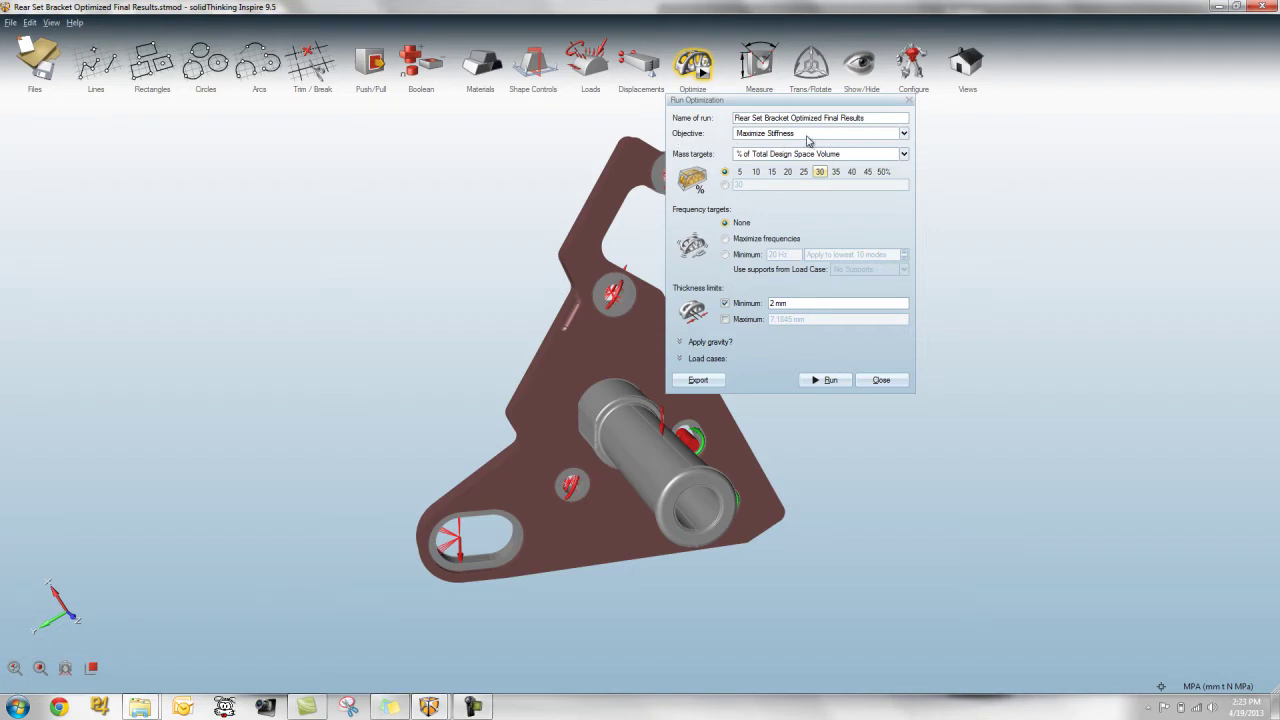
Step: Switch the objective to Minimize Mass, keep the 1.2 safety factor, and close without running
click(853, 134)
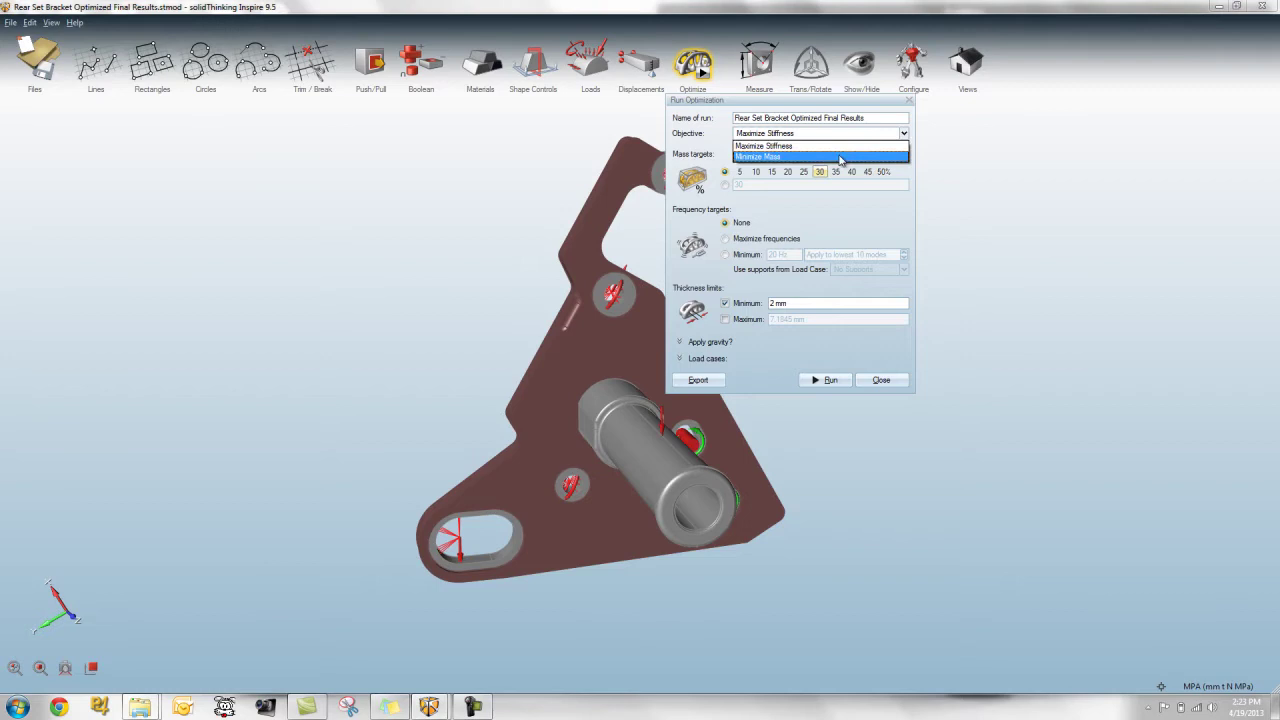
click(840, 157)
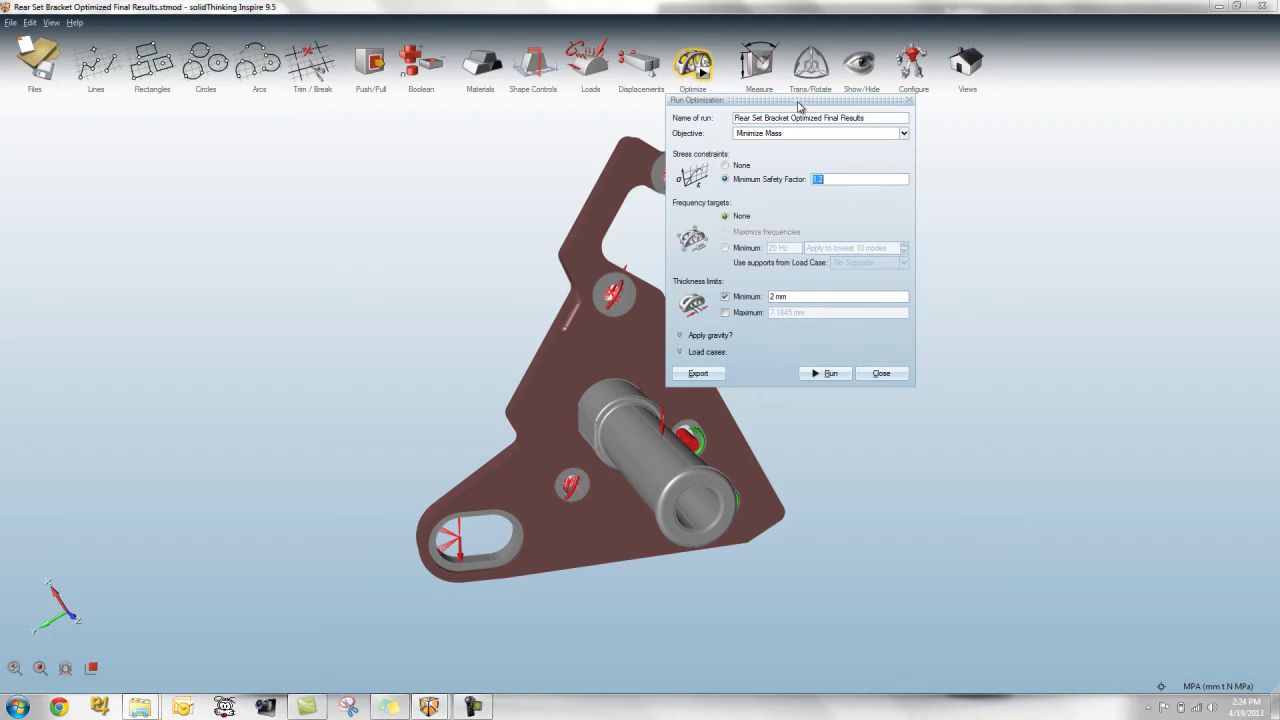
drag(800, 105, 895, 130)
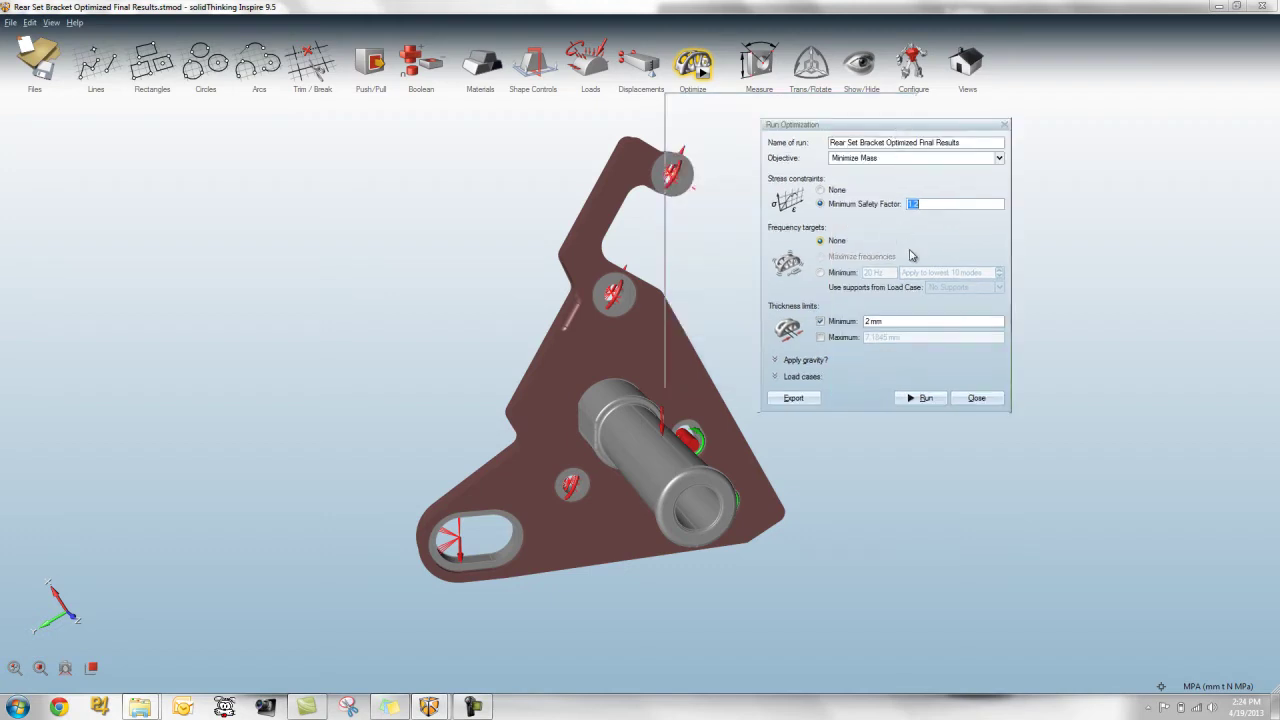
click(976, 398)
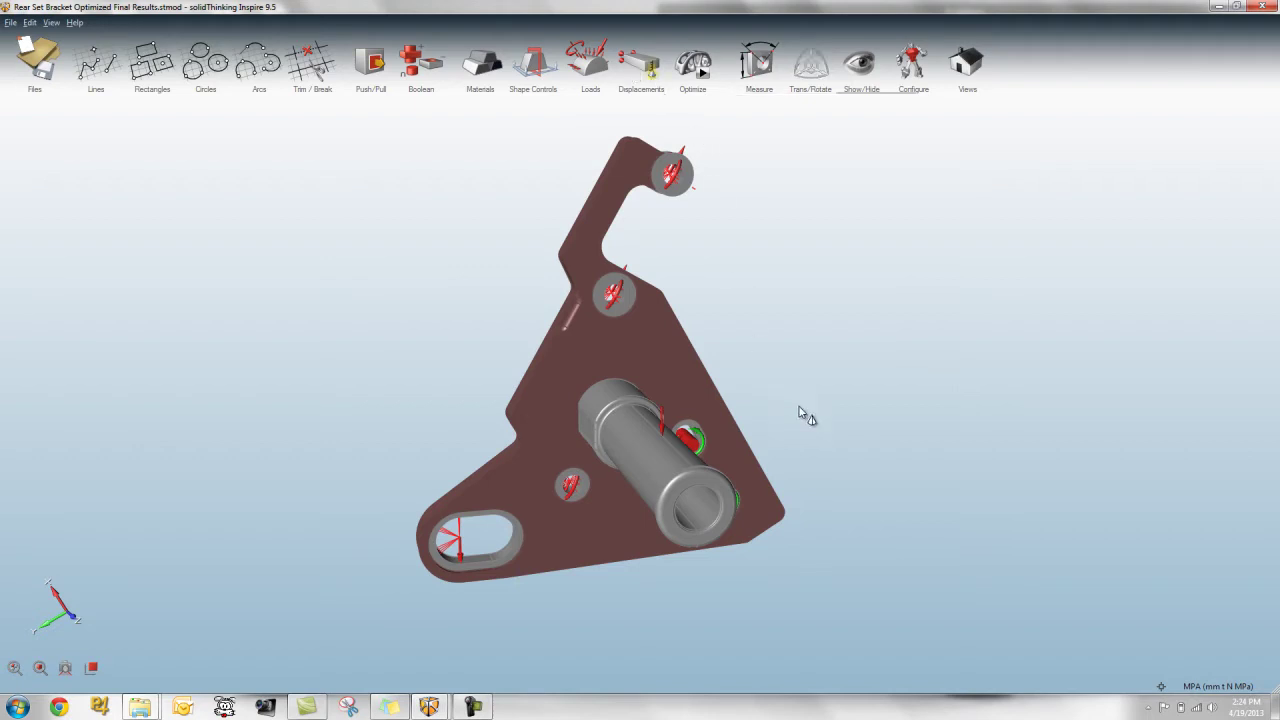
Step: Zoom onto the shaft end and pick its outer rim edge for a Push/Pull offset
right_drag(803, 414, 908, 421)
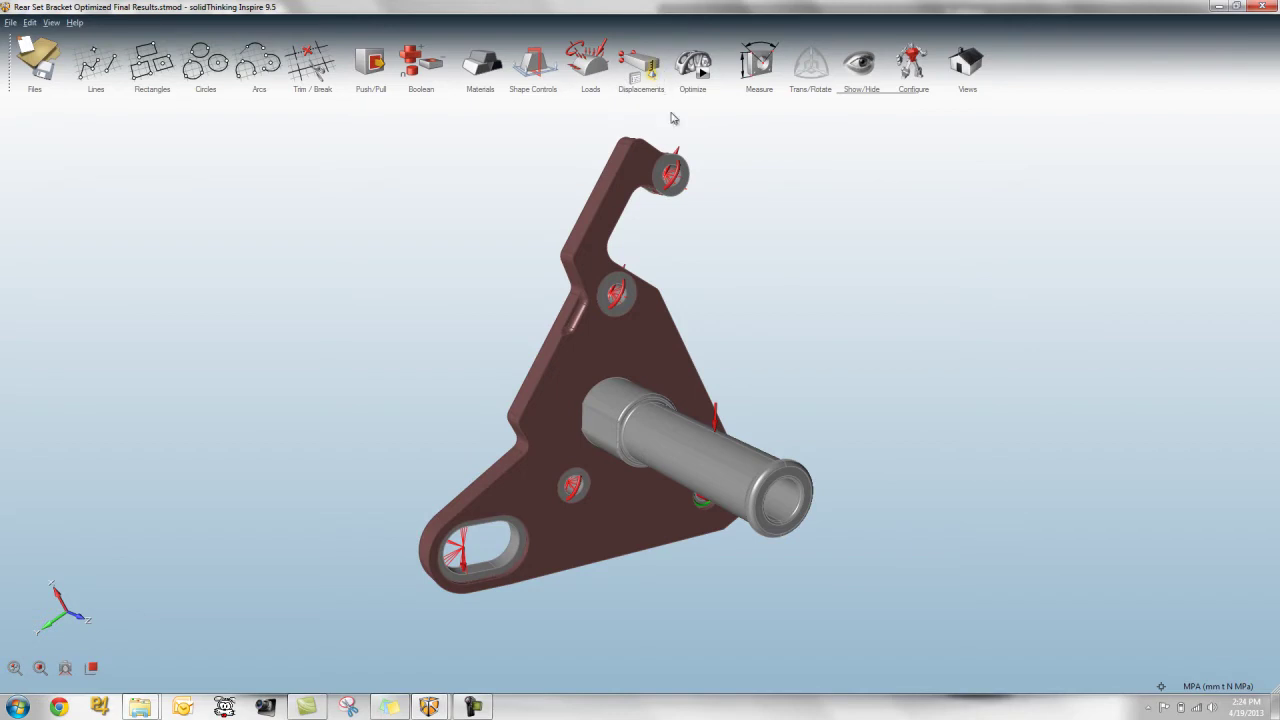
scroll(790, 462, up, 5)
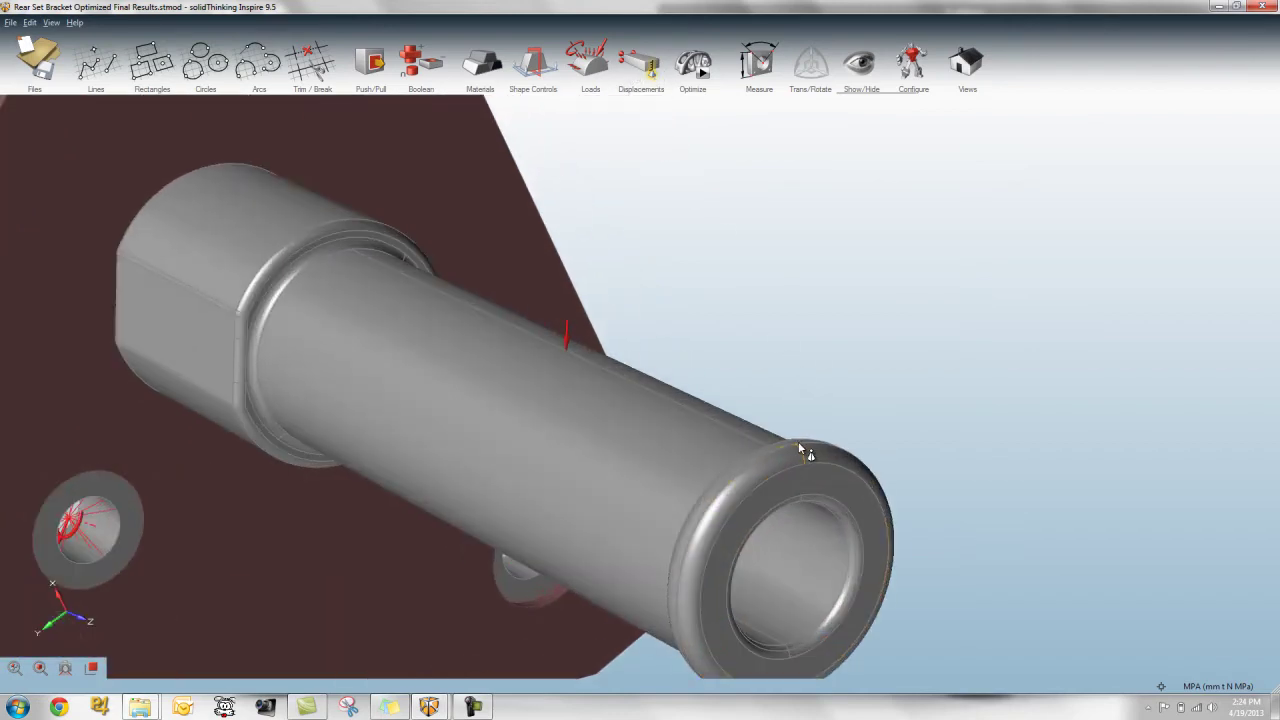
click(797, 441)
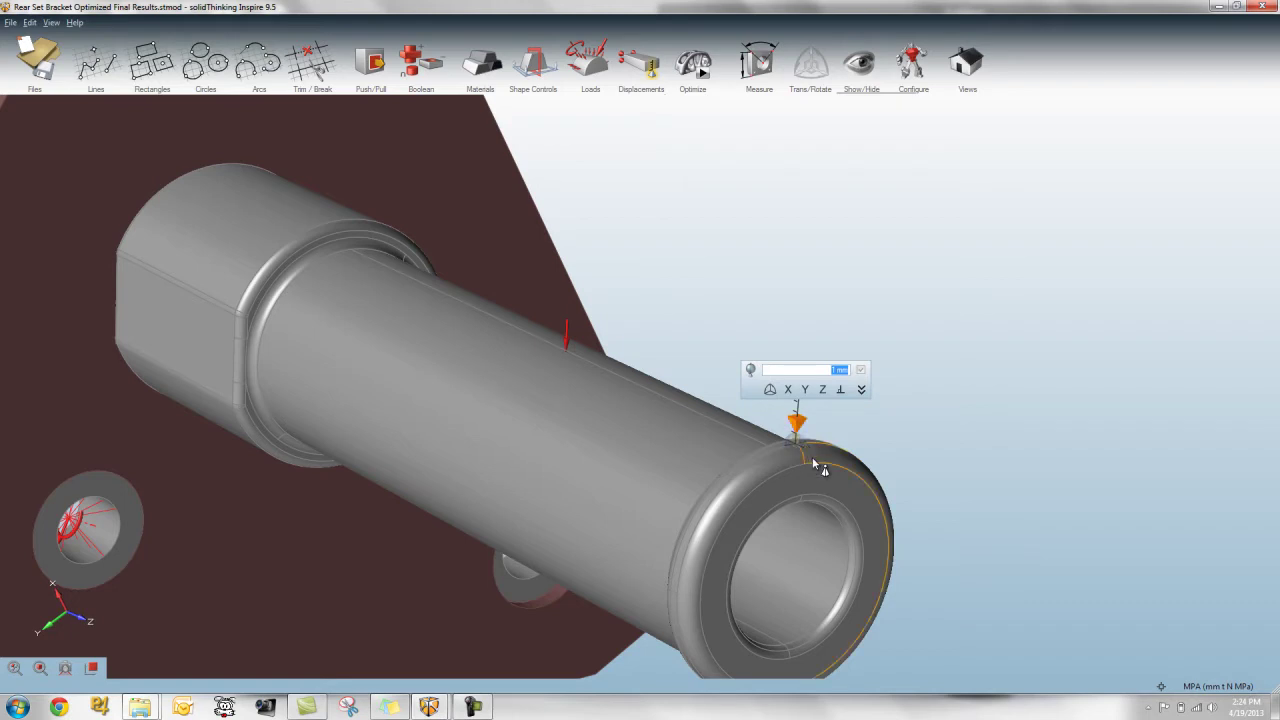
Step: Bound the rim offset with a -1.5 mm lower limit and no upper limit
mouse_move(812, 457)
right_down()
mouse_move(822, 442)
mouse_move(750, 450)
mouse_move(808, 447)
right_up()
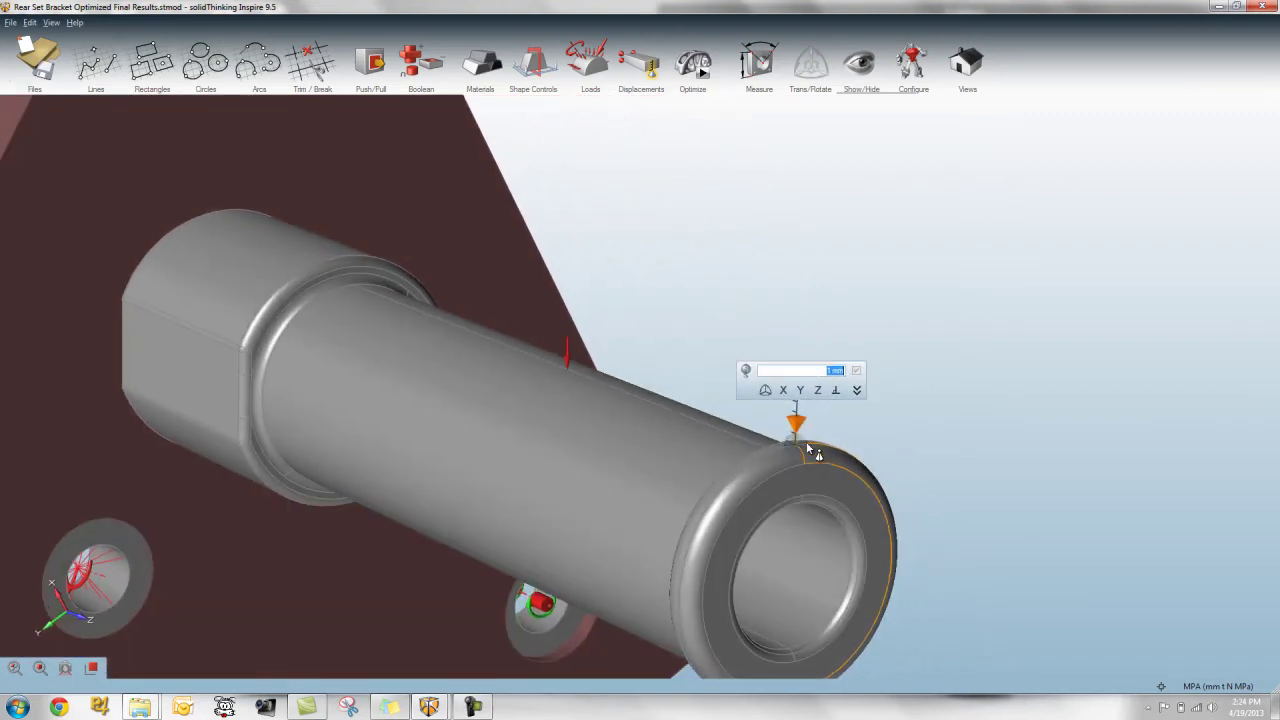
click(747, 372)
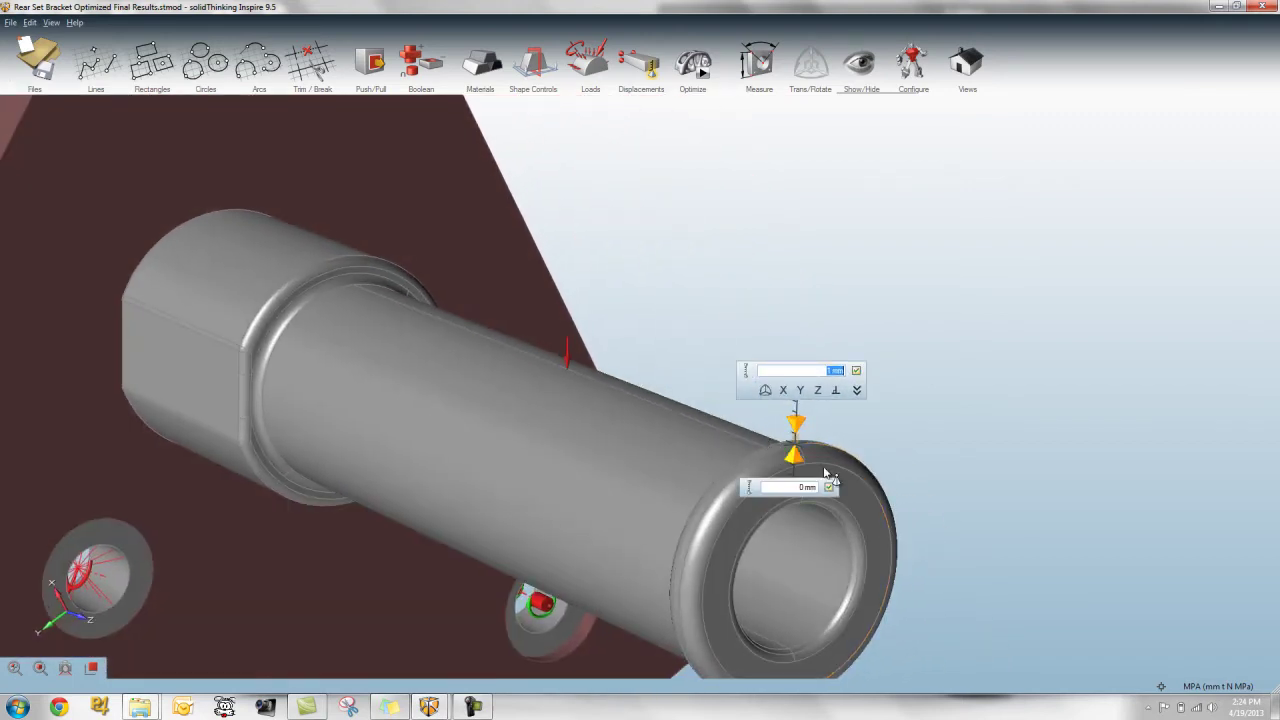
right_drag(831, 460, 815, 455)
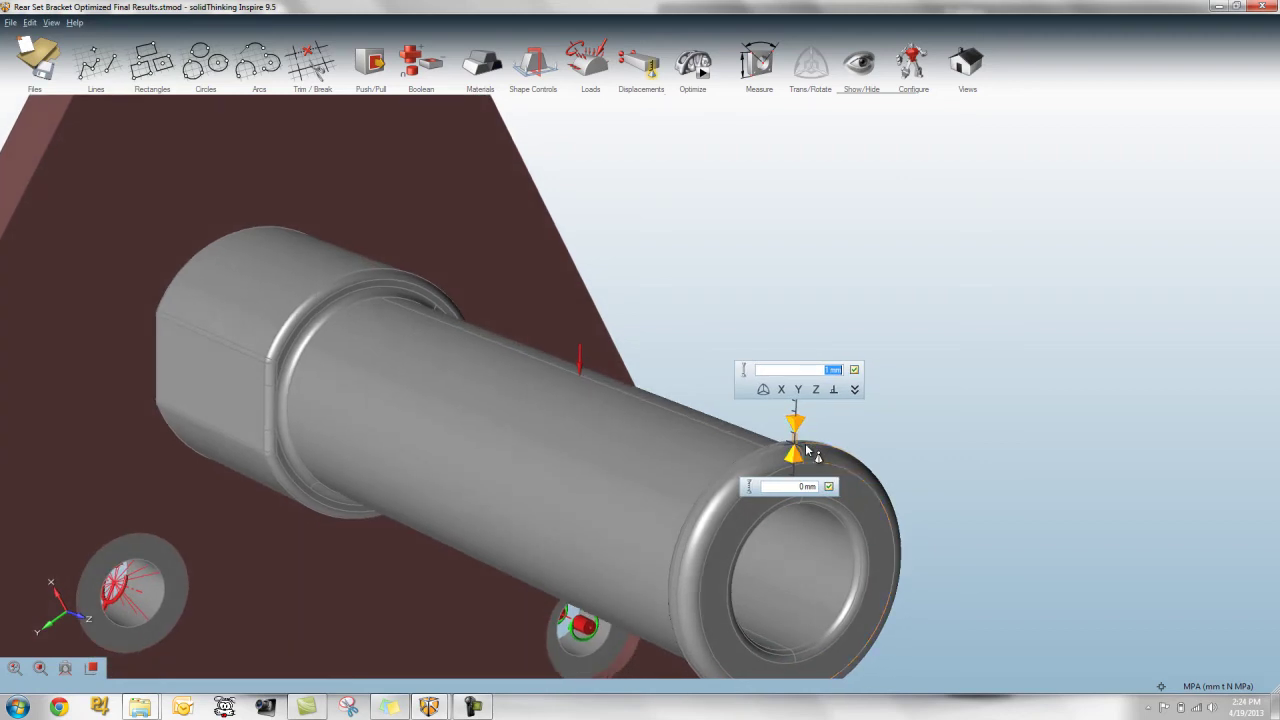
scroll(815, 455, up, 2)
click(851, 367)
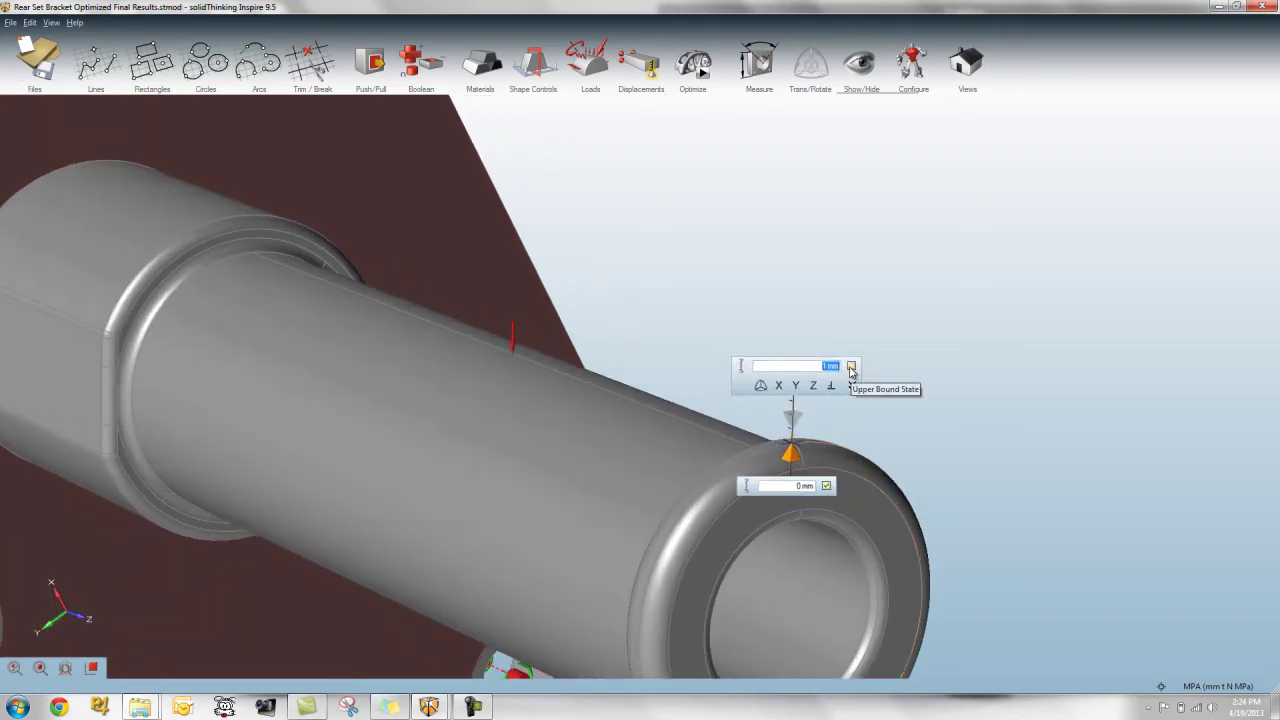
click(806, 485)
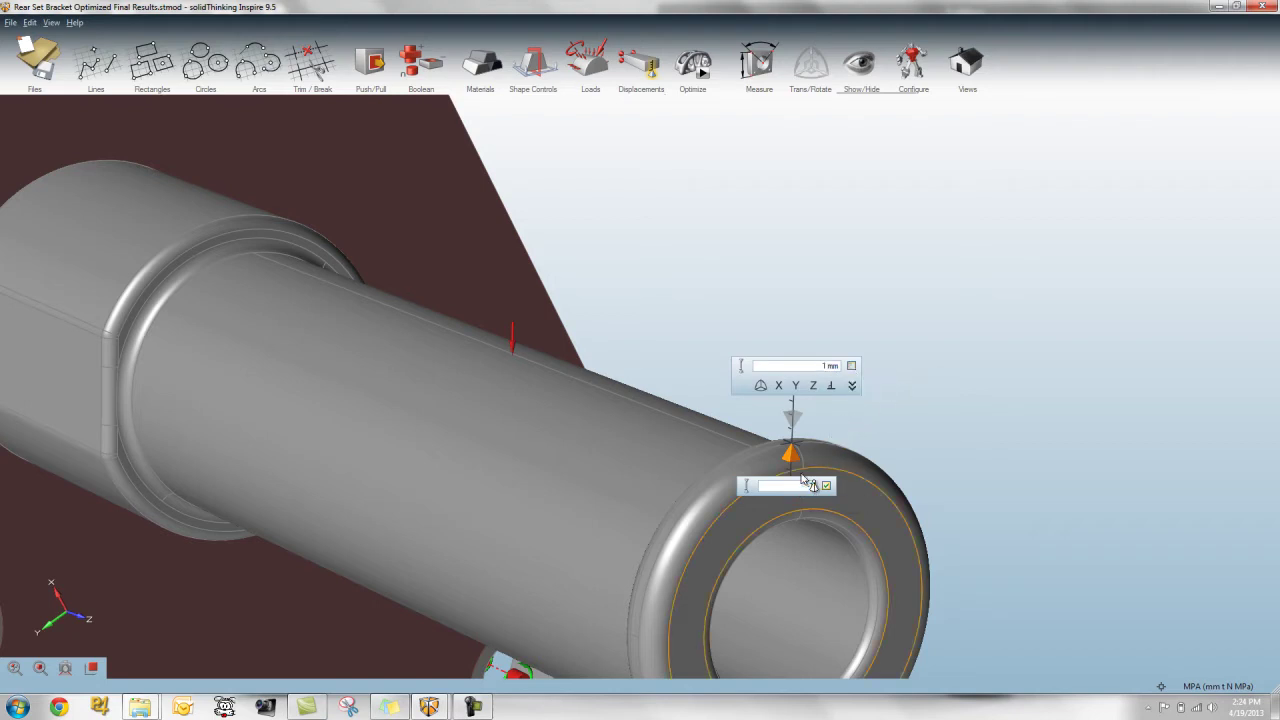
text(-1.5)
key(Return)
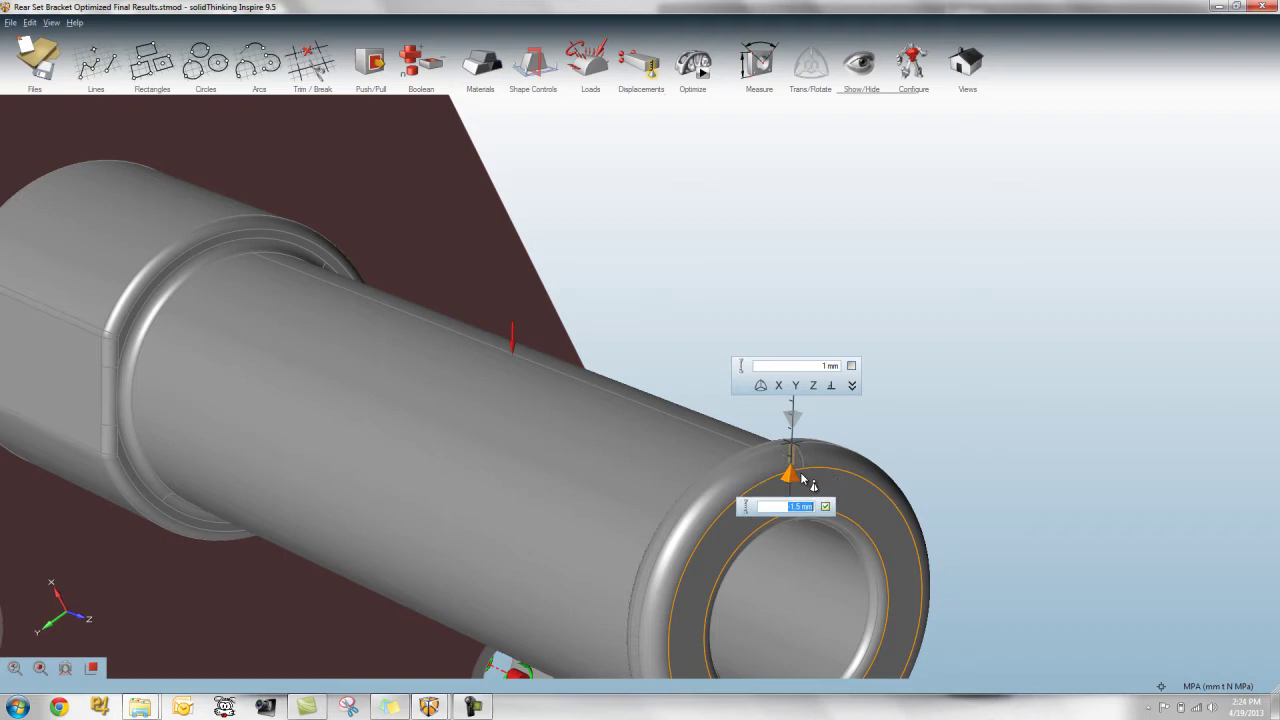
Step: Finish the rim offset edit and zoom back out to the whole bracket
middle_drag(903, 440, 883, 431)
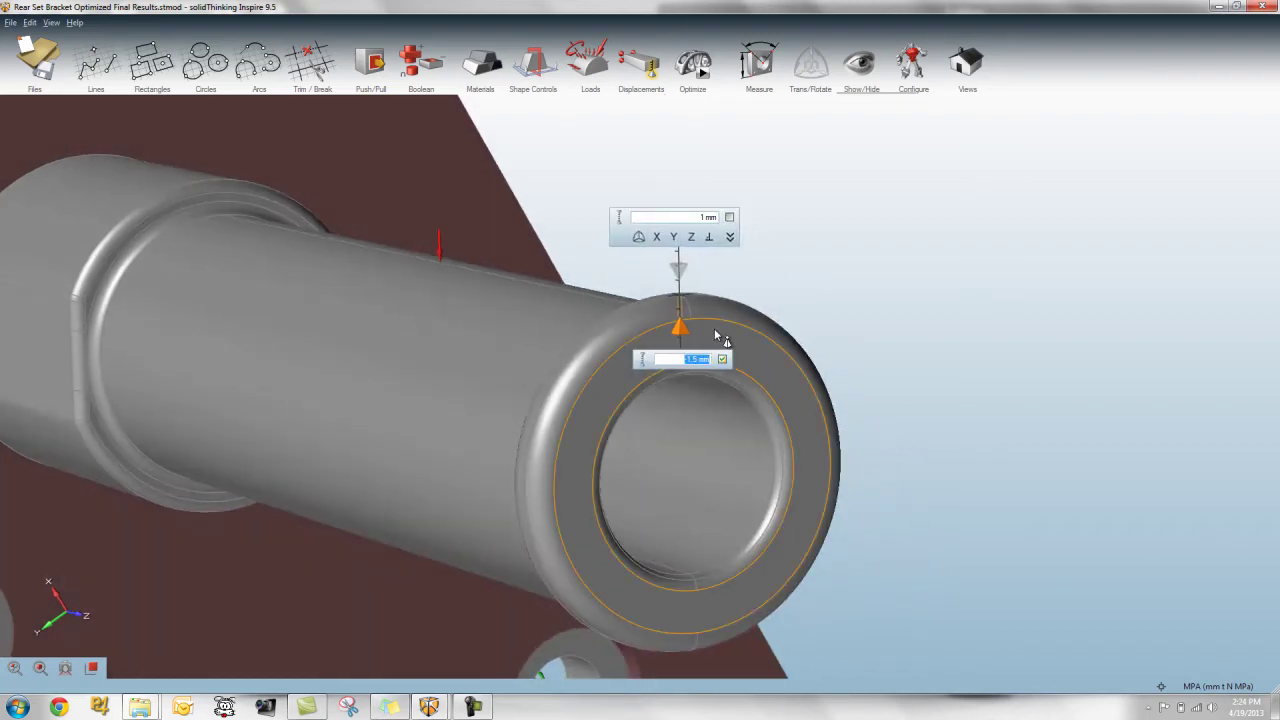
right_drag(716, 336, 680, 314)
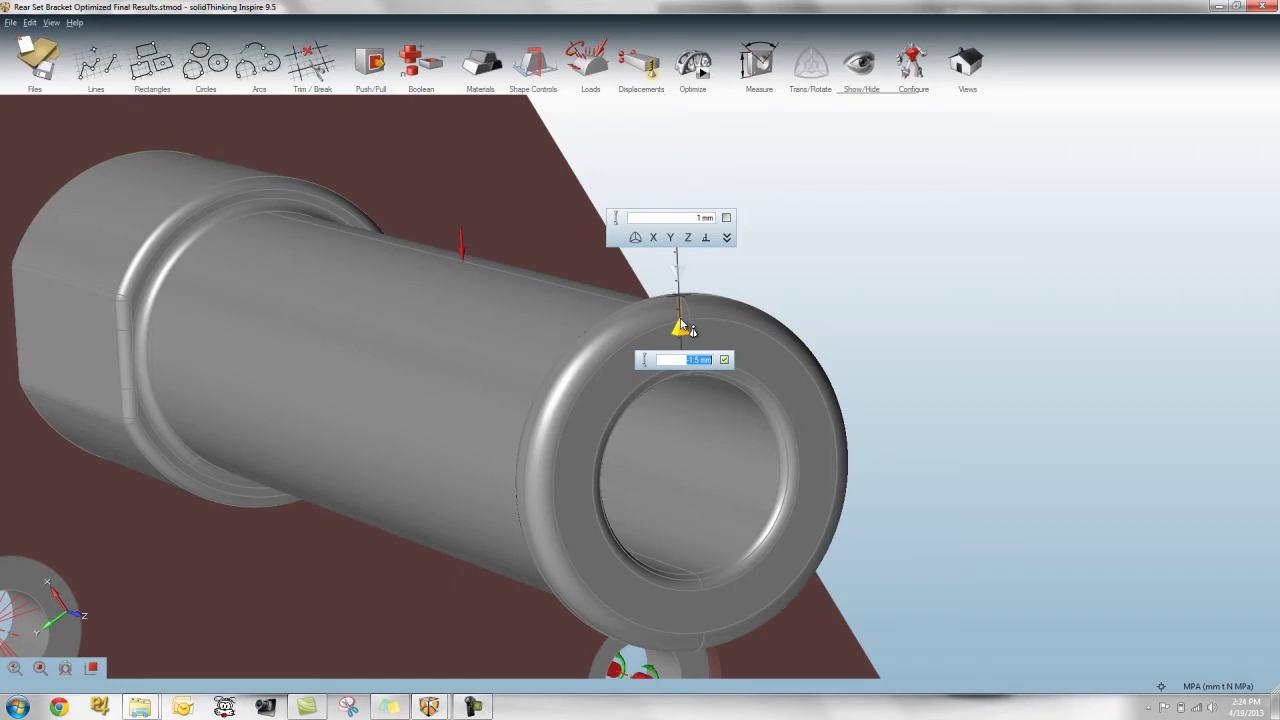
click(877, 312)
right_drag(945, 423, 903, 418)
scroll(958, 428, down, 5)
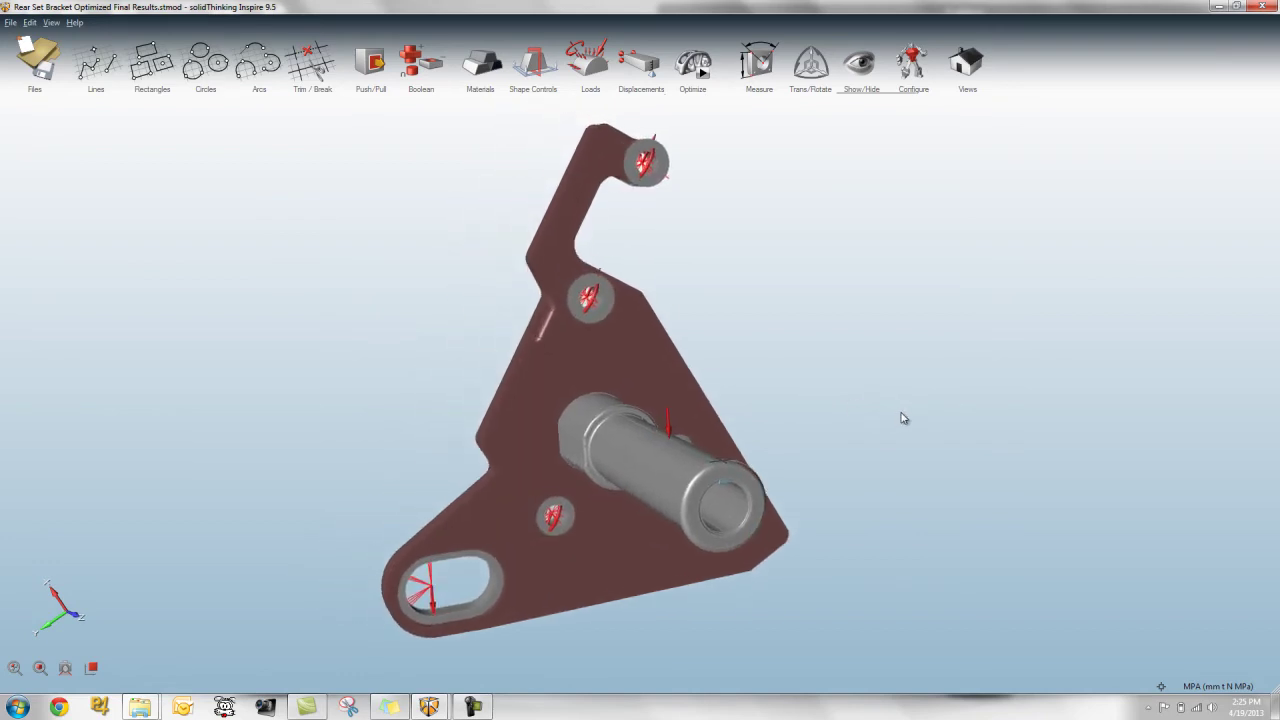
Step: Place an Extrusion shape control on the bracket design space and exit the tool
click(520, 76)
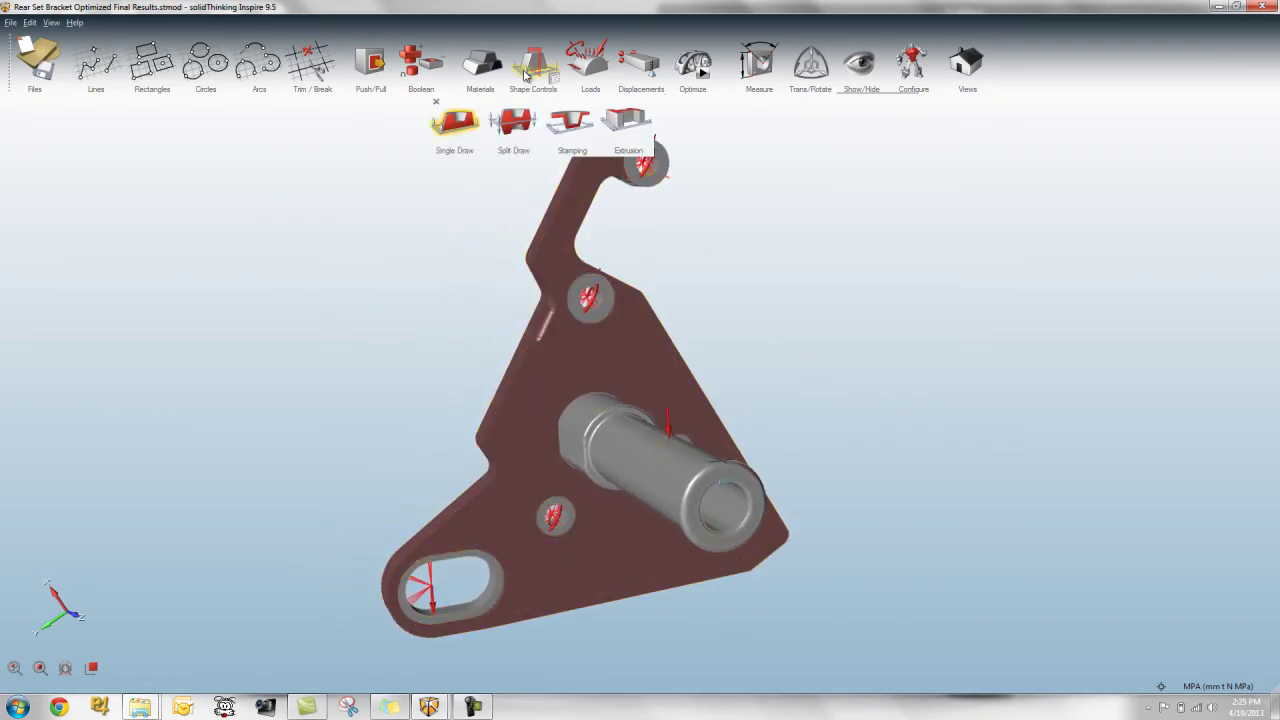
click(574, 362)
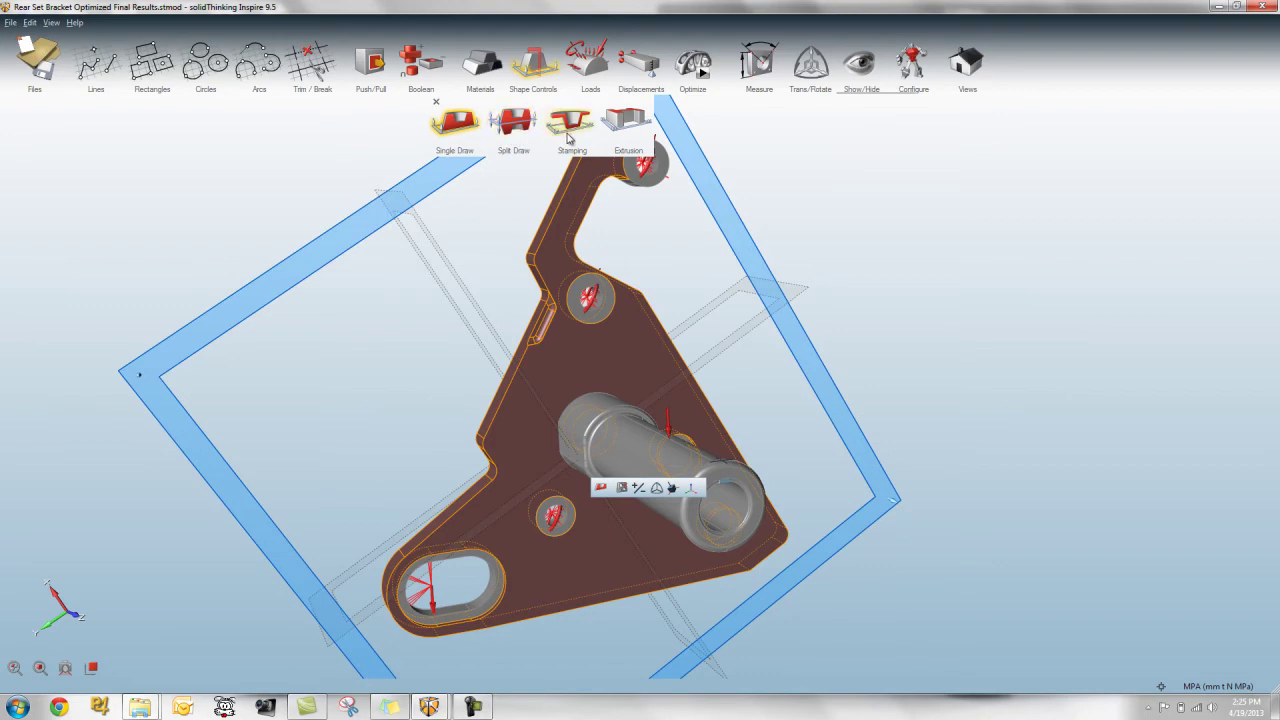
click(627, 122)
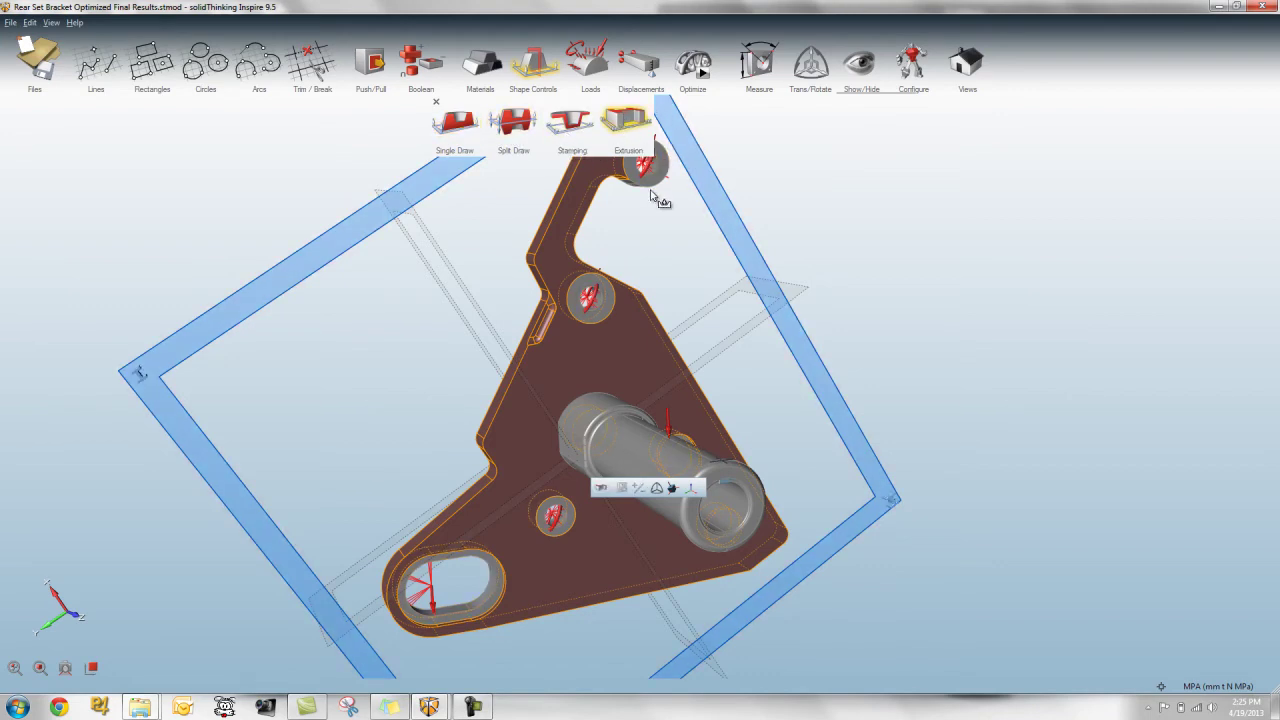
mouse_move(895, 517)
right_down()
mouse_move(878, 530)
mouse_move(866, 512)
mouse_move(894, 537)
mouse_move(950, 460)
mouse_move(972, 455)
right_up()
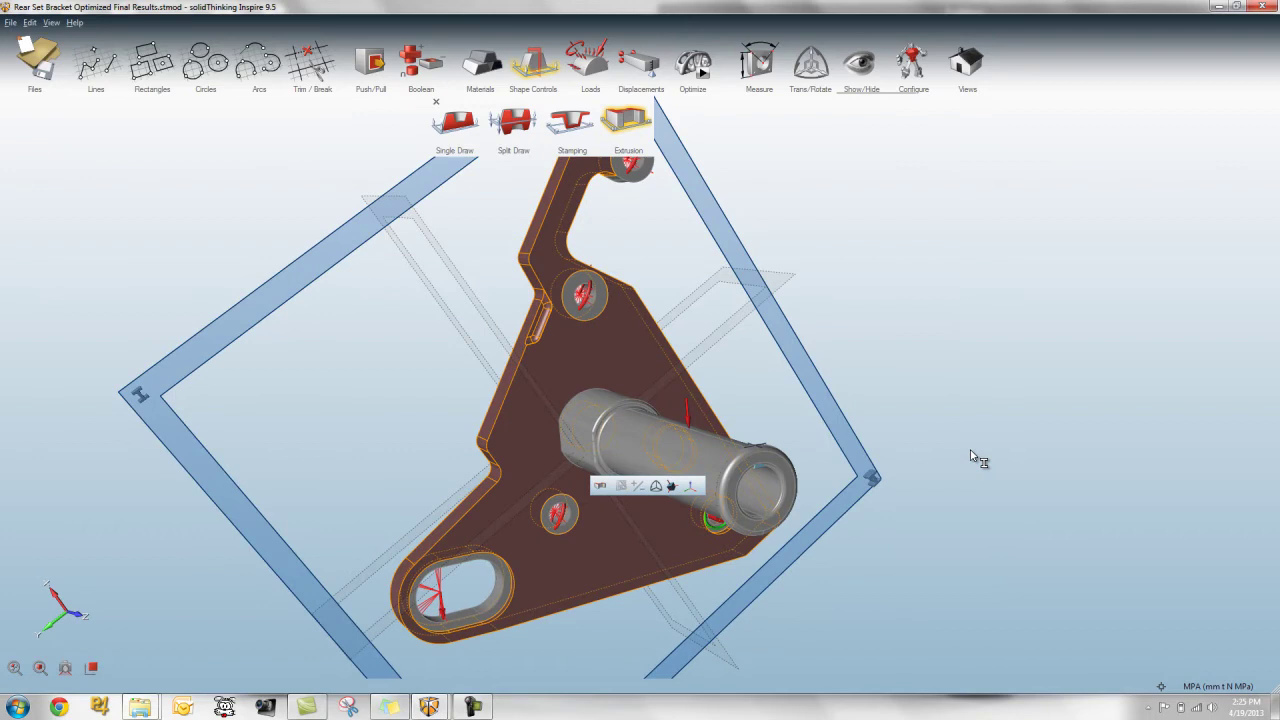
right_click(934, 415)
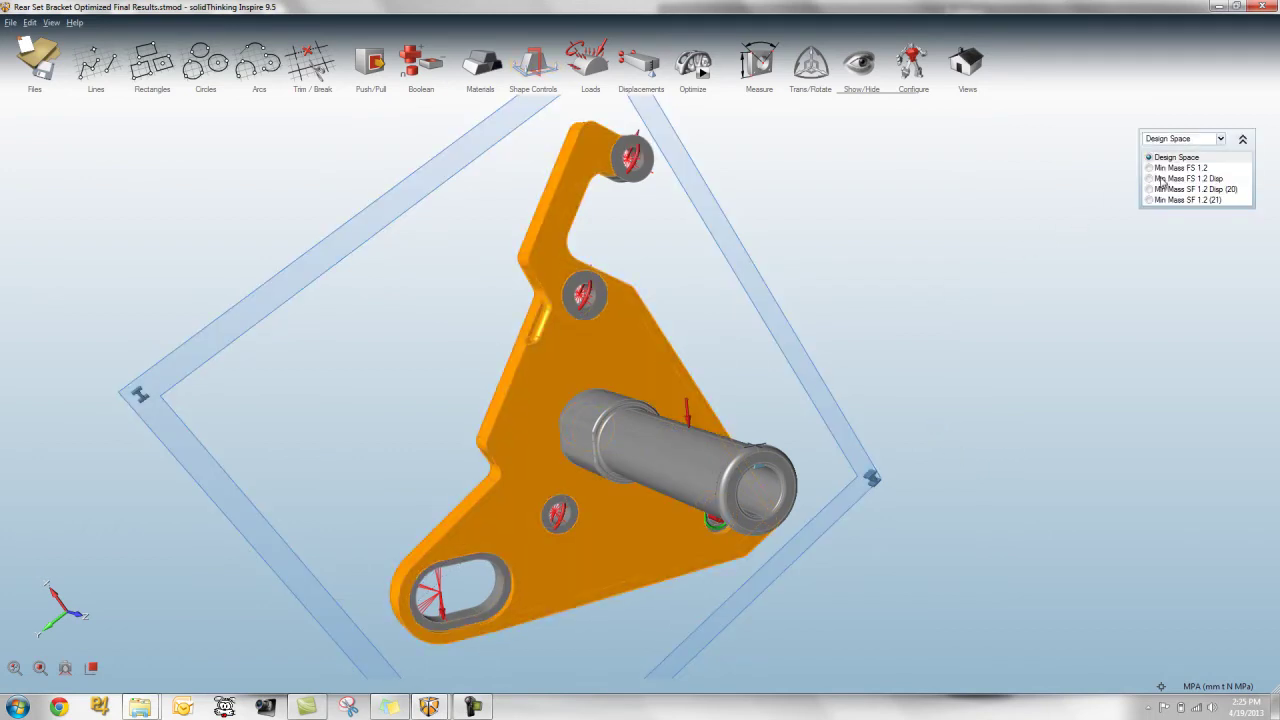
Step: Compare the Min Mass FS 1.2, SF 1.2 (21) and FS 1.2 Disp results, rotating each
click(1168, 168)
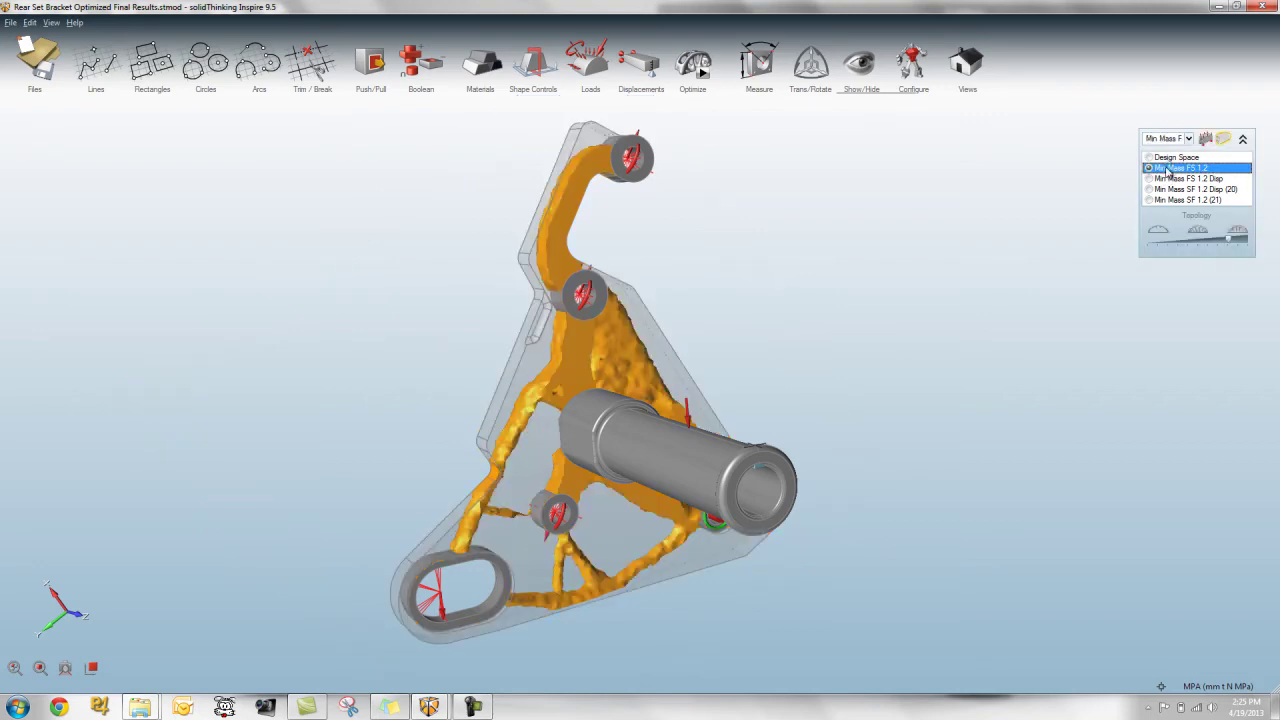
right_drag(883, 474, 837, 469)
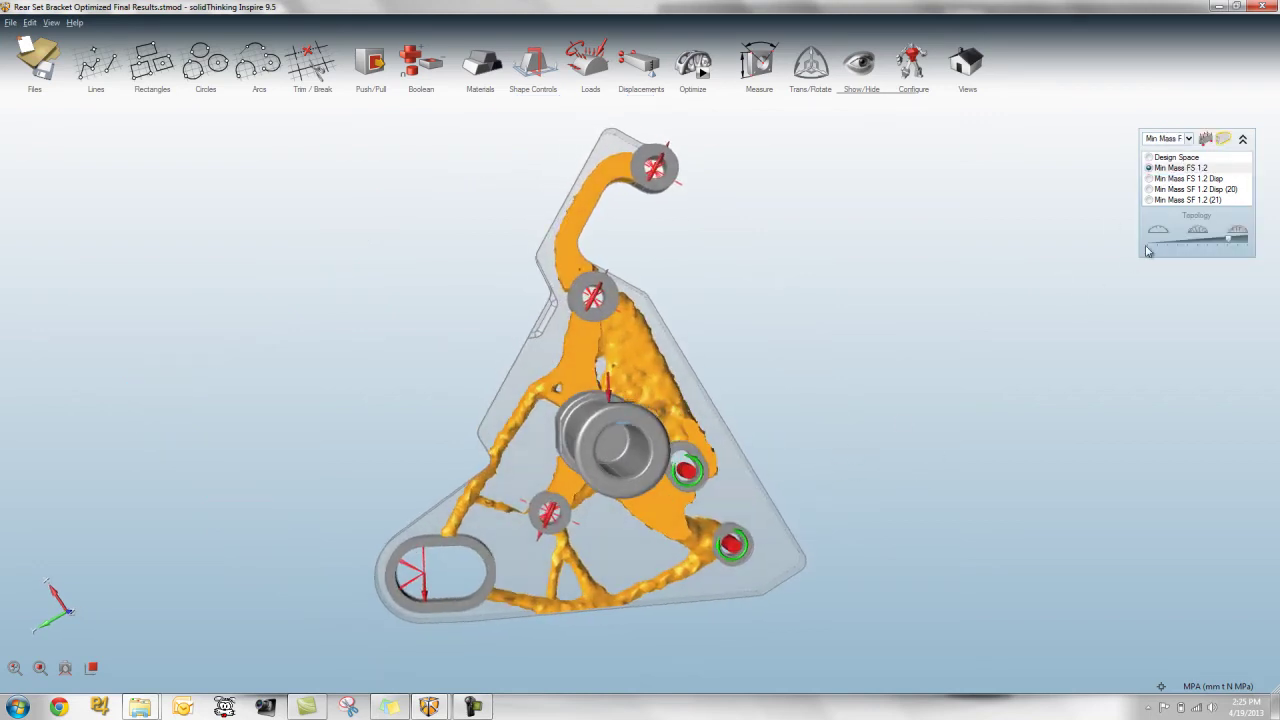
click(1183, 200)
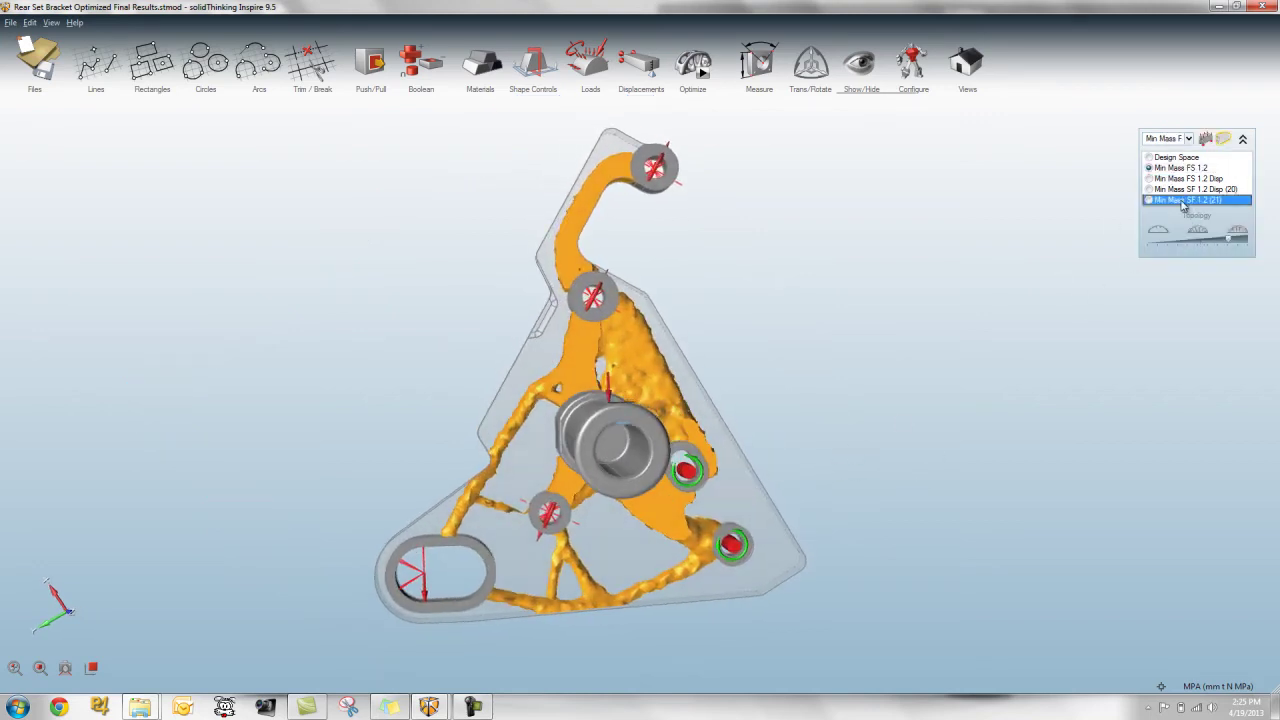
right_drag(863, 420, 926, 437)
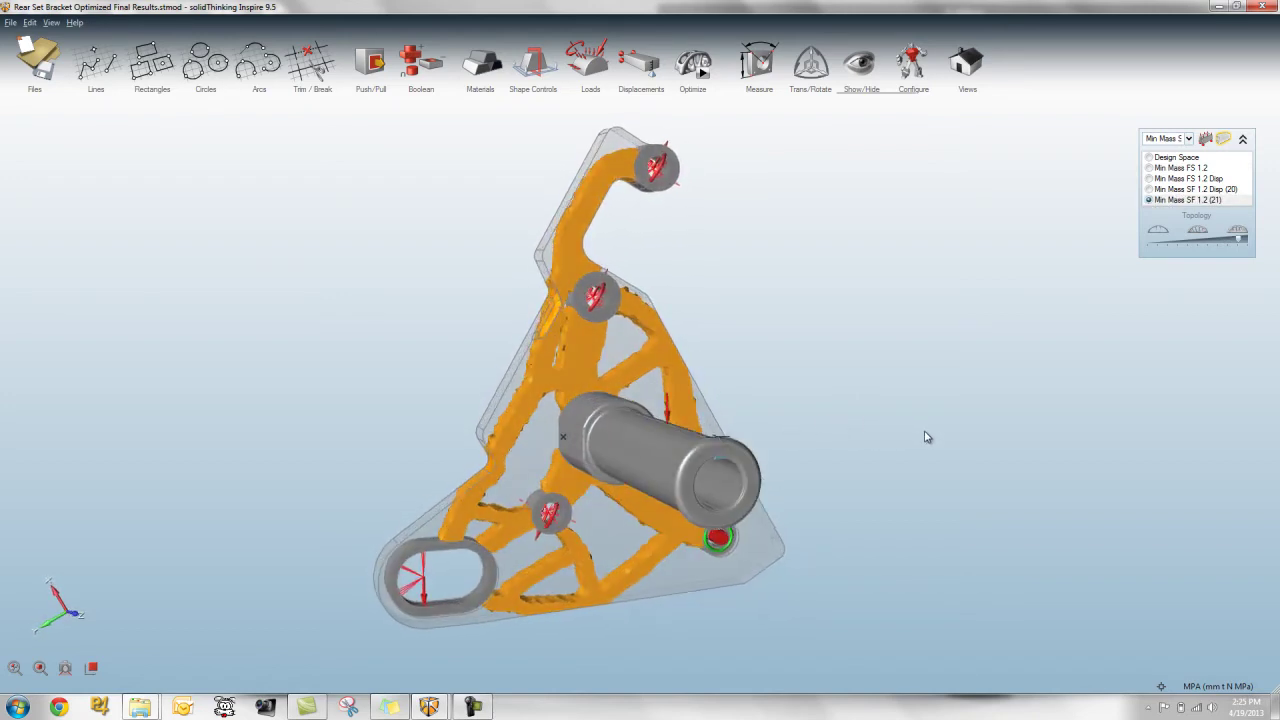
click(1183, 180)
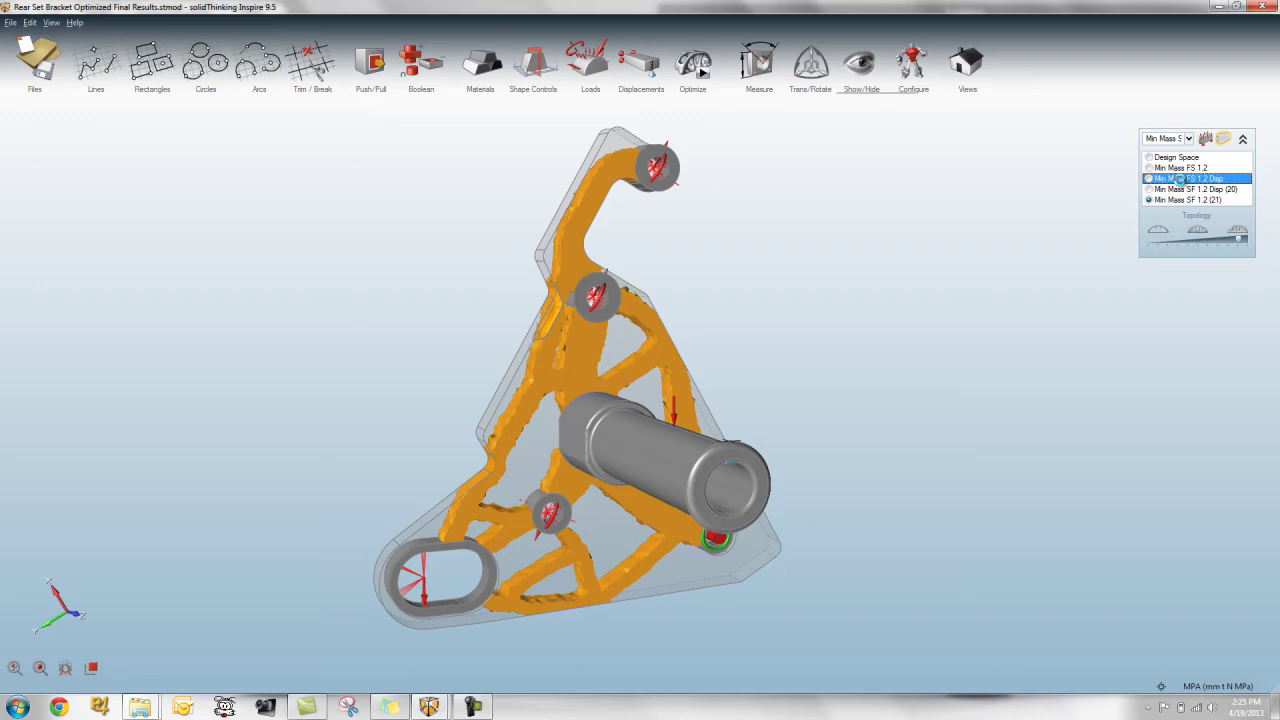
right_drag(925, 393, 829, 403)
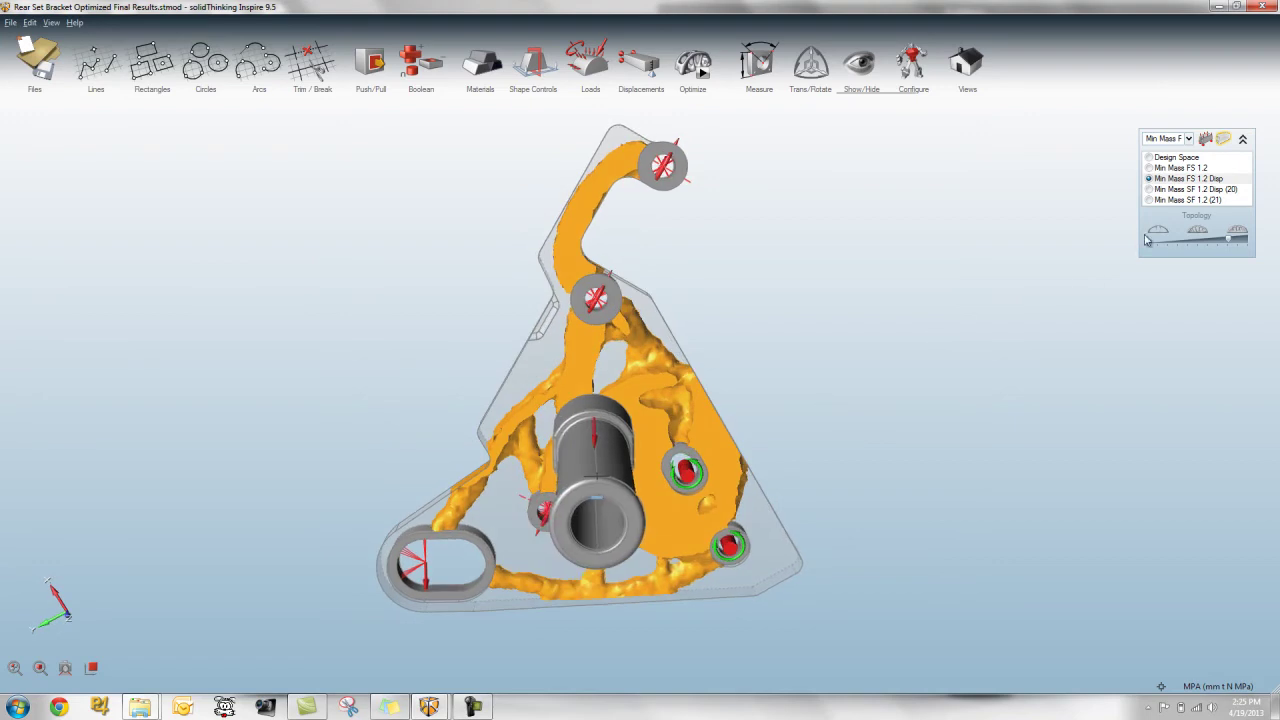
Step: Inspect SF 1.2 Disp (20) and SF 1.2 (21) again, then return to Design Space
click(1176, 190)
right_drag(831, 477, 806, 400)
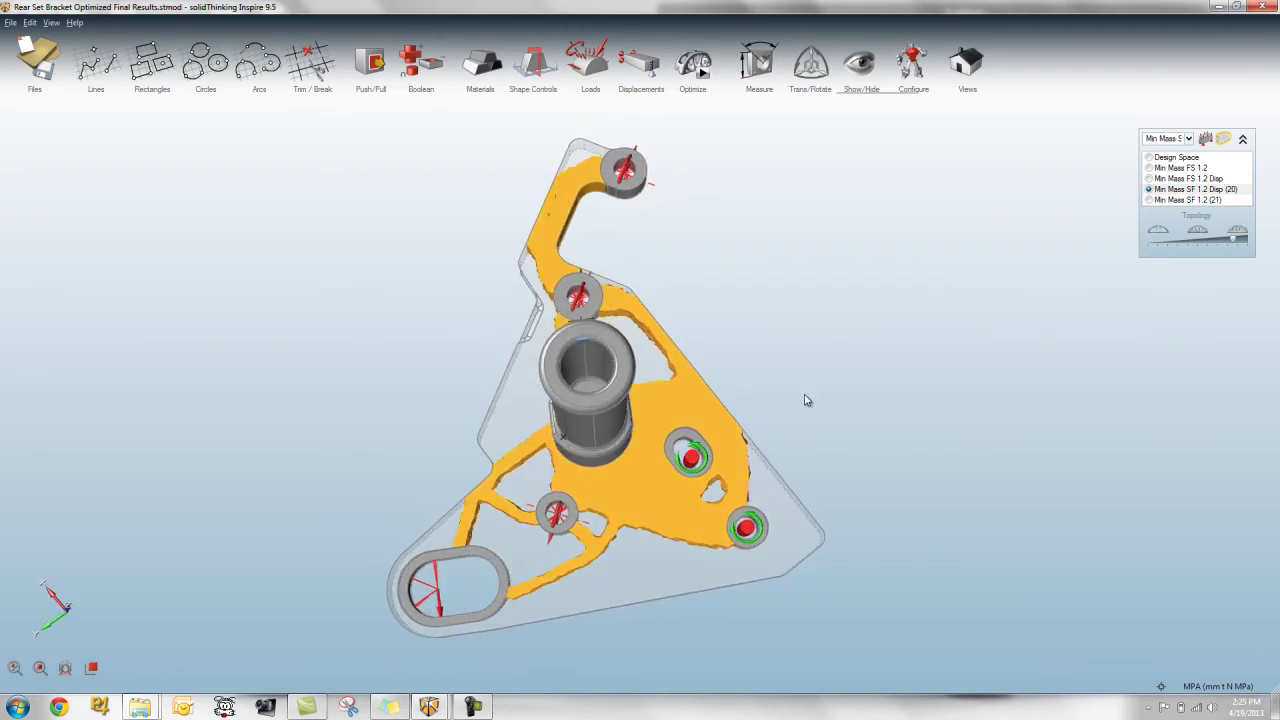
right_drag(829, 523, 881, 547)
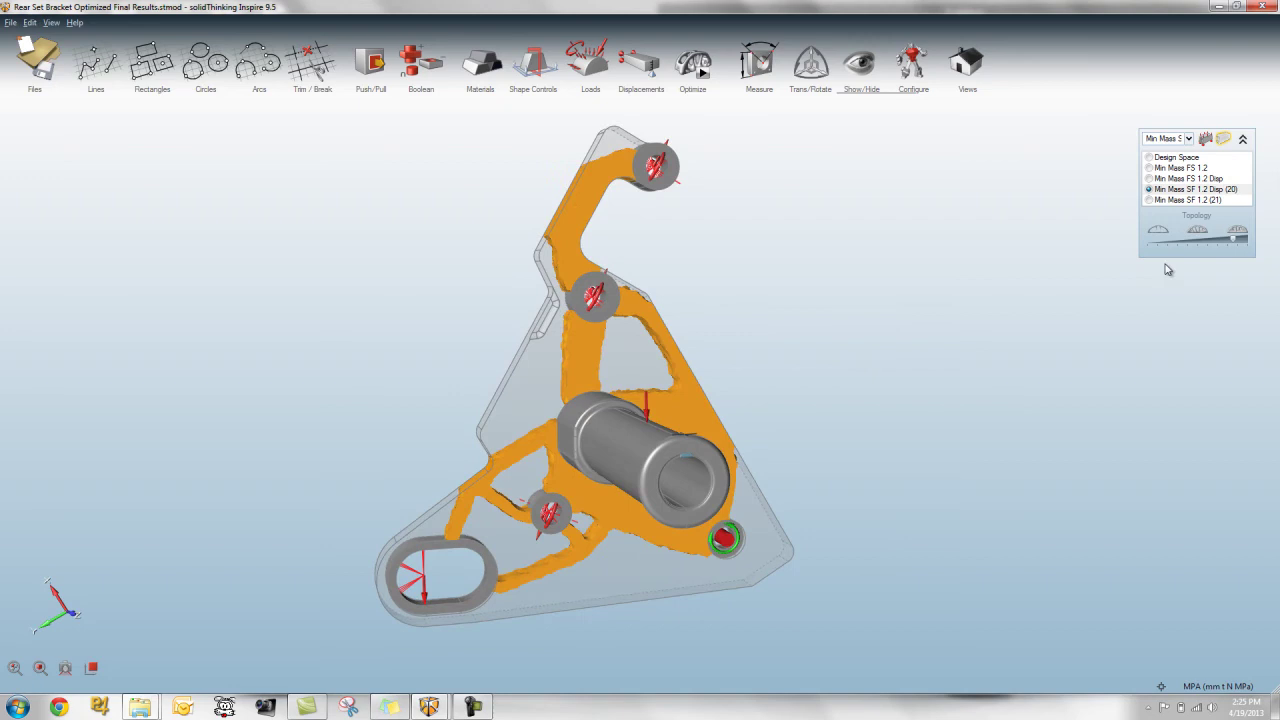
click(1170, 200)
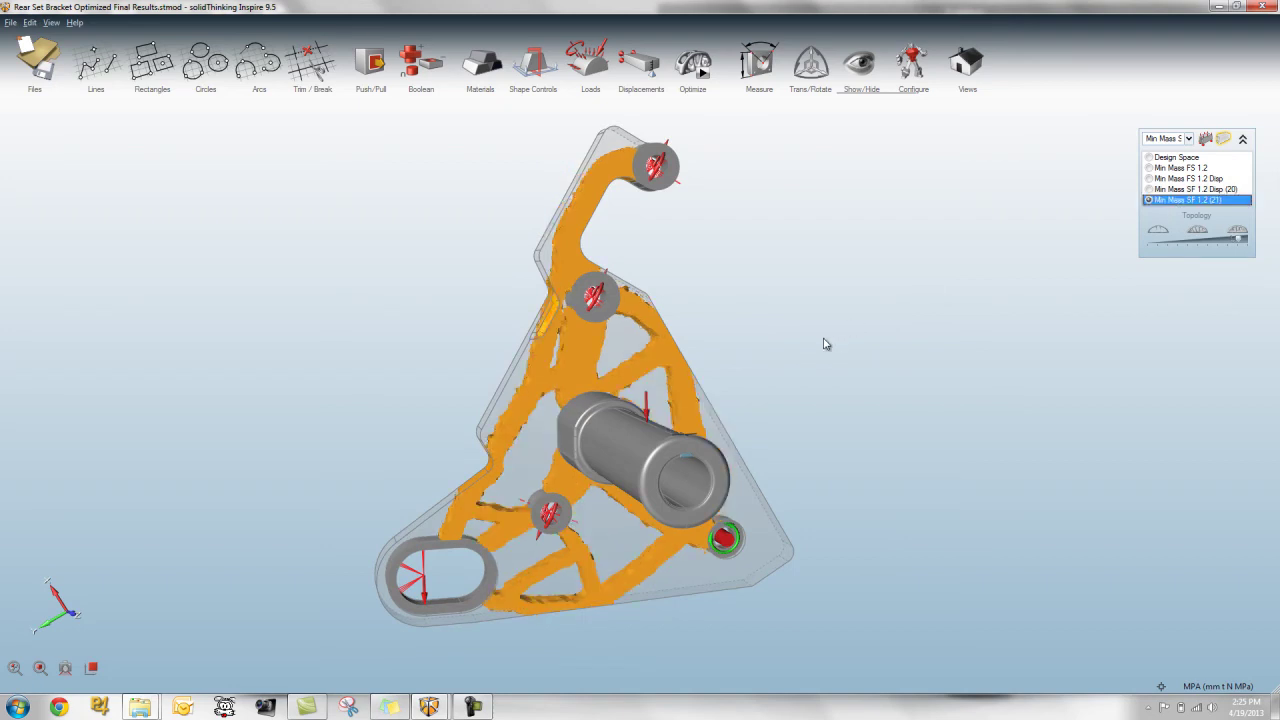
click(1164, 158)
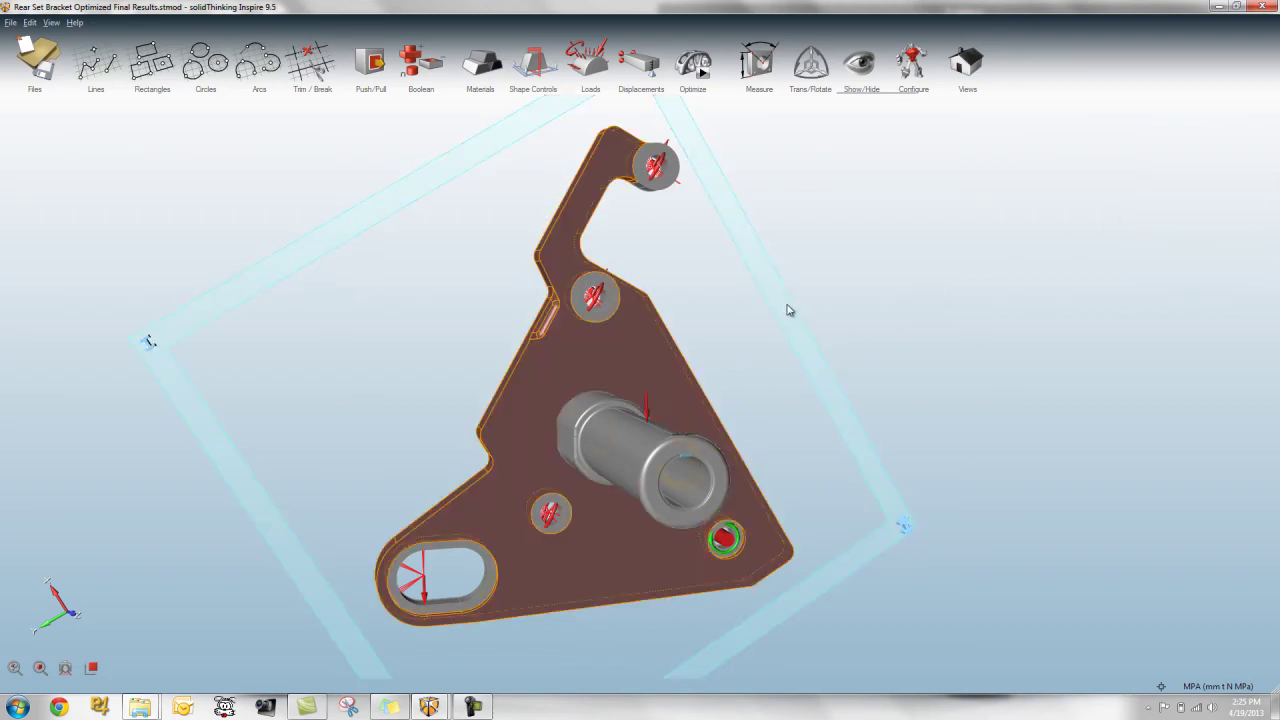
Step: Start an Extrusion shape control, then cancel it with Esc
click(533, 62)
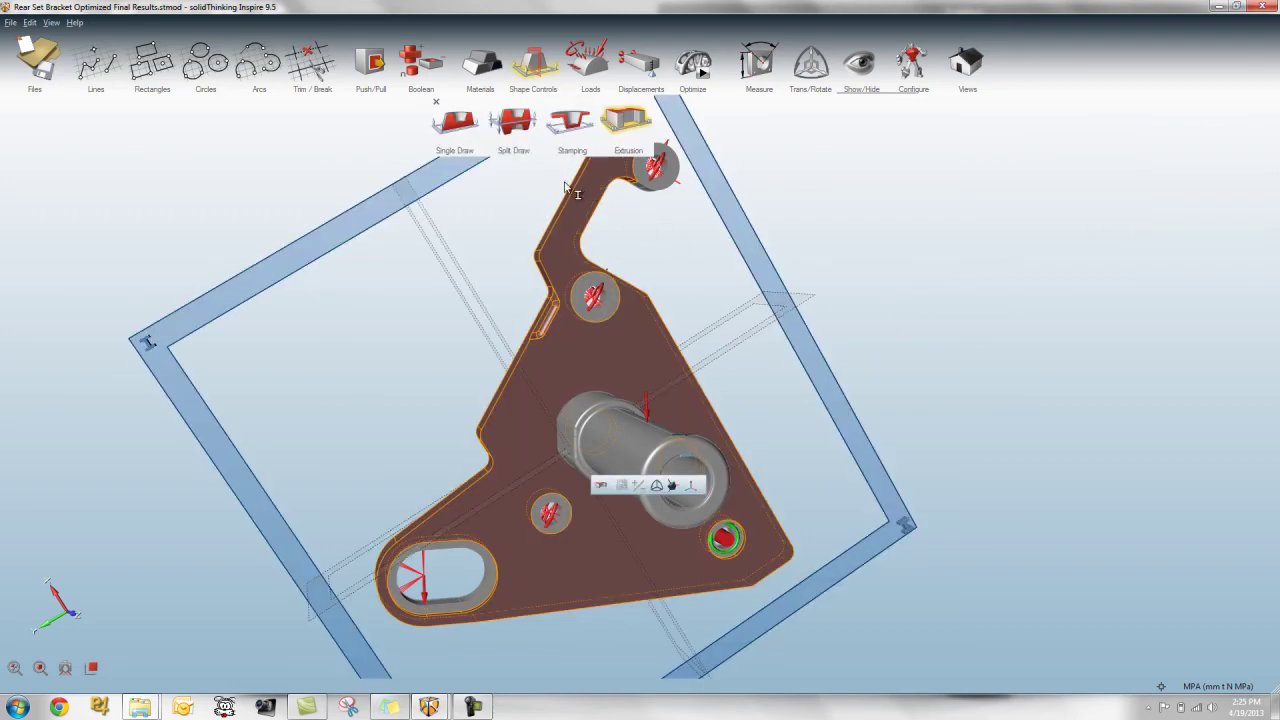
click(627, 121)
key(Escape)
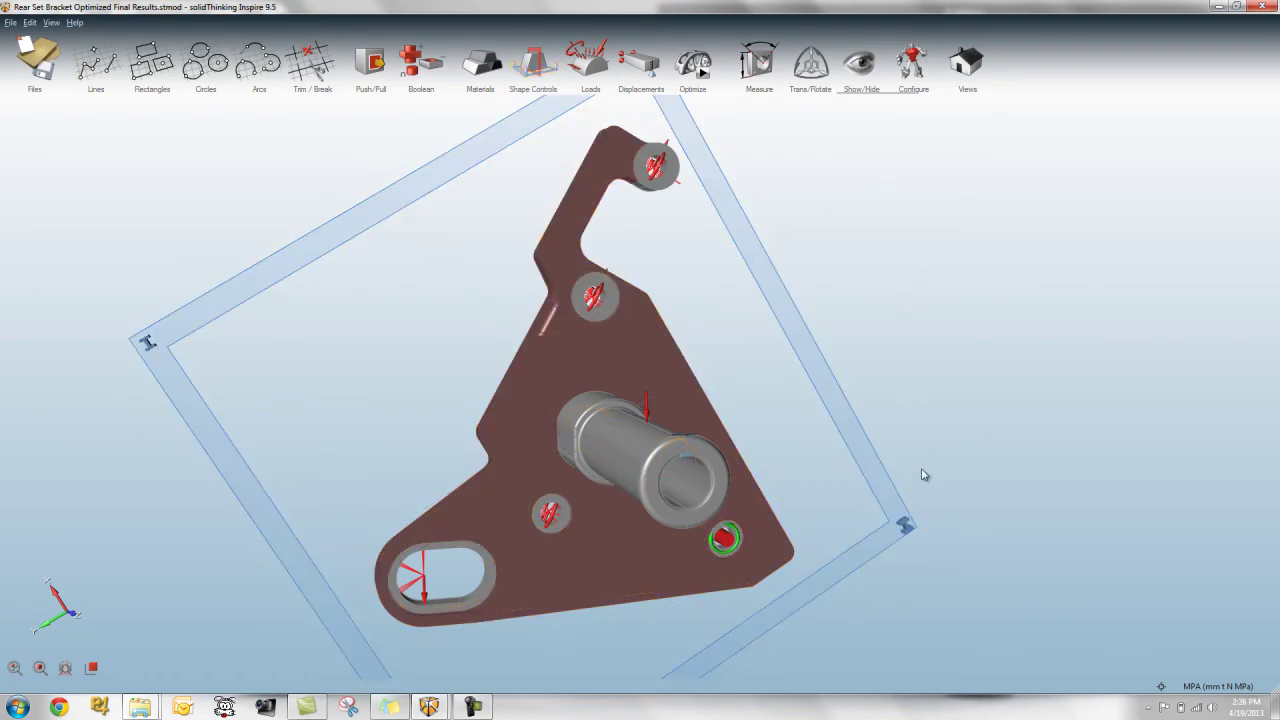
Step: Reframe the whole design space and reopen Run Optimization showing Minimize Mass, SF 1.2
right_drag(926, 476, 943, 486)
scroll(940, 475, down, 2)
middle_drag(986, 377, 940, 362)
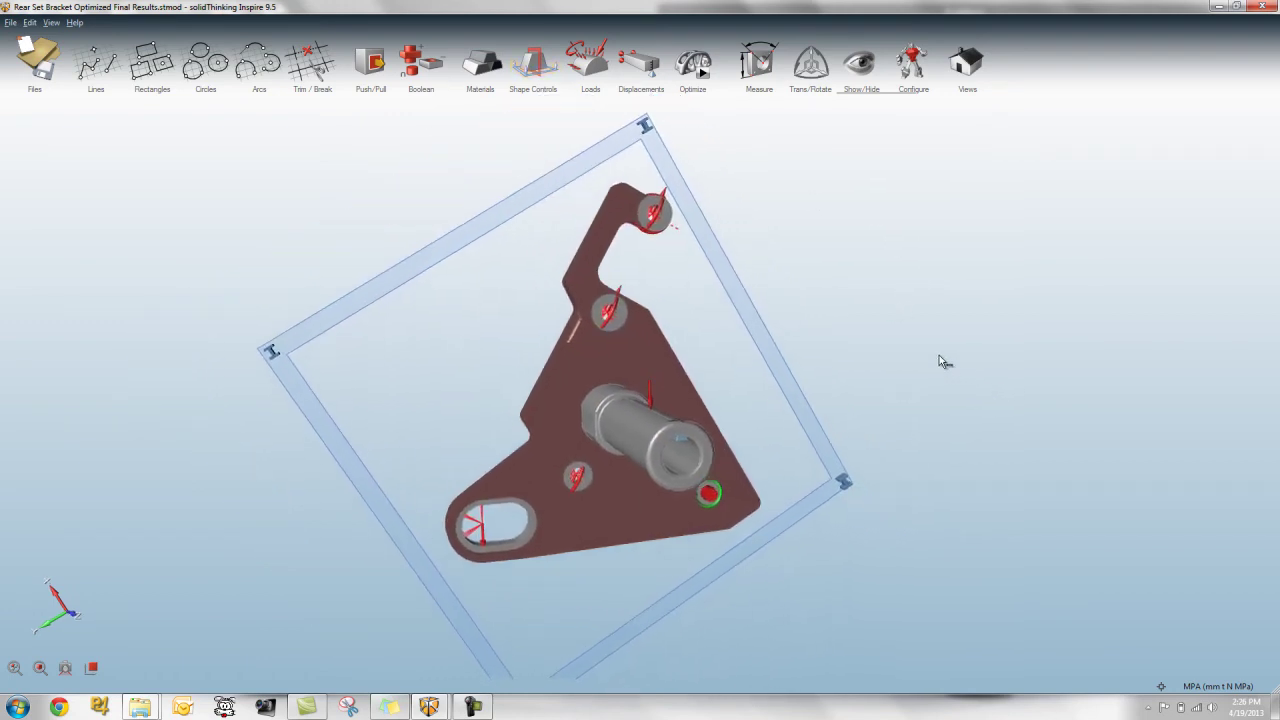
click(693, 65)
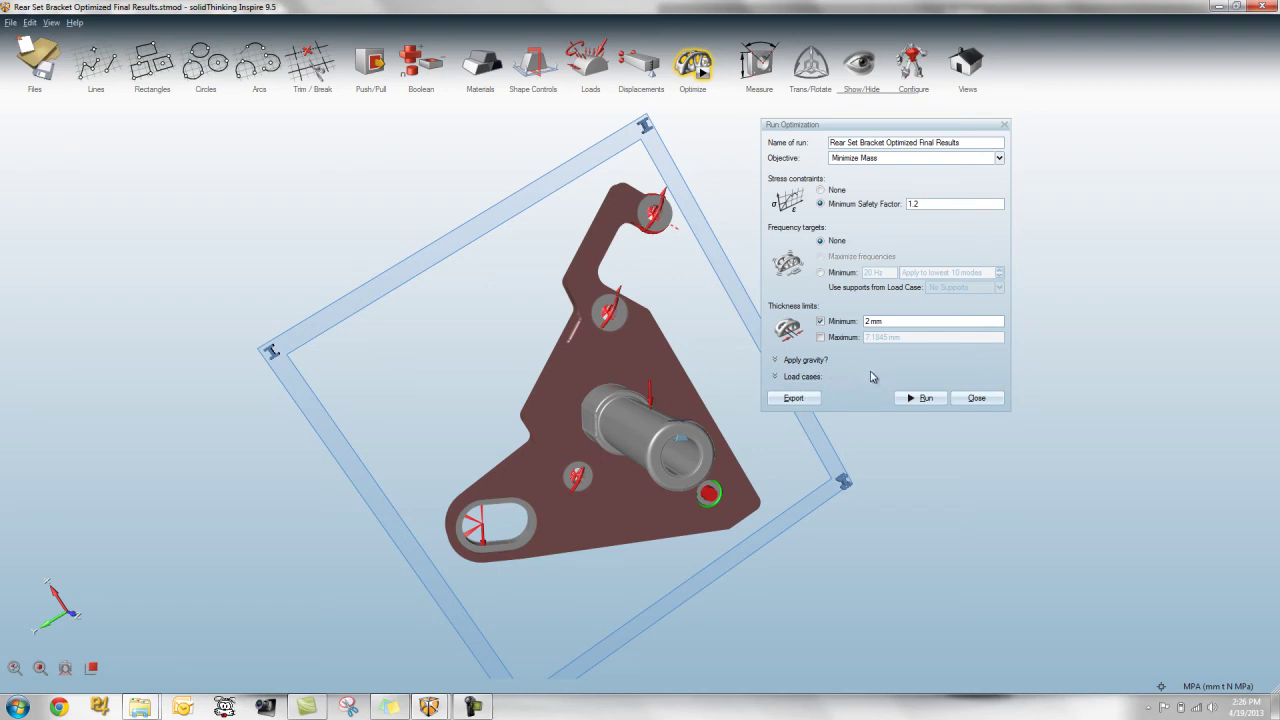
Step: Cancel the OptiStruct export, leave the unit system unchanged, and close Run Optimization
click(792, 398)
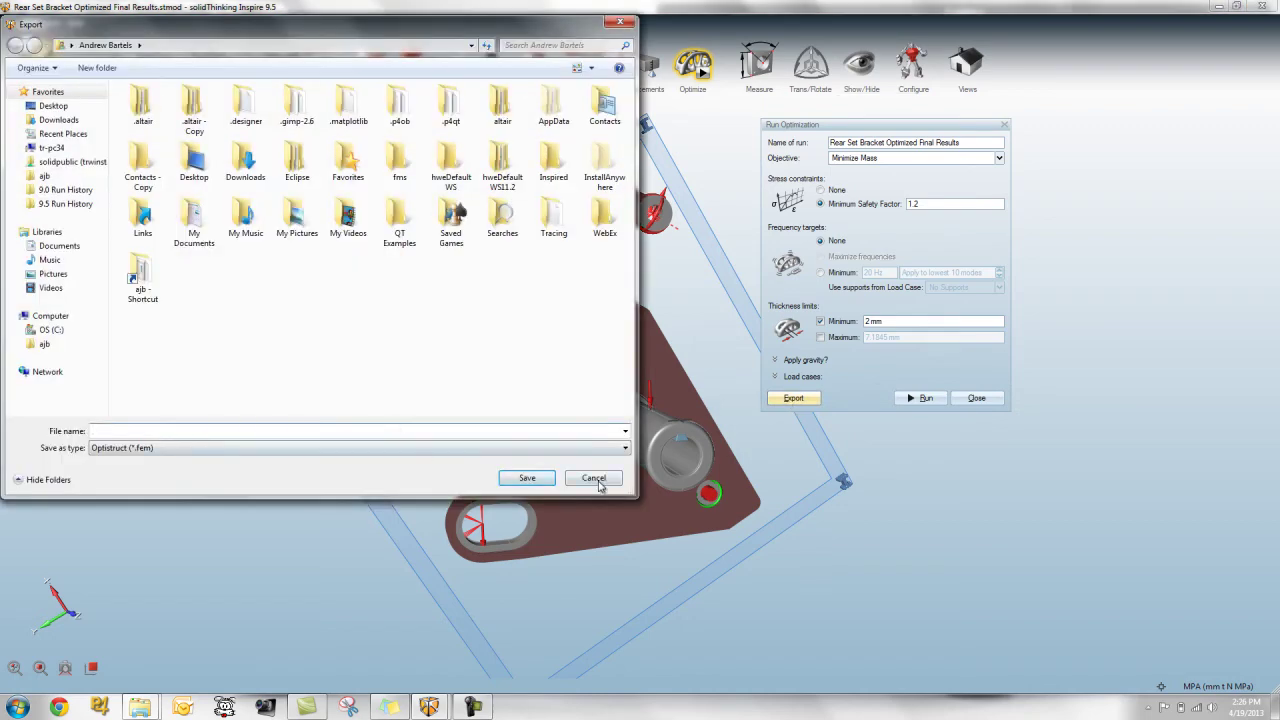
click(595, 478)
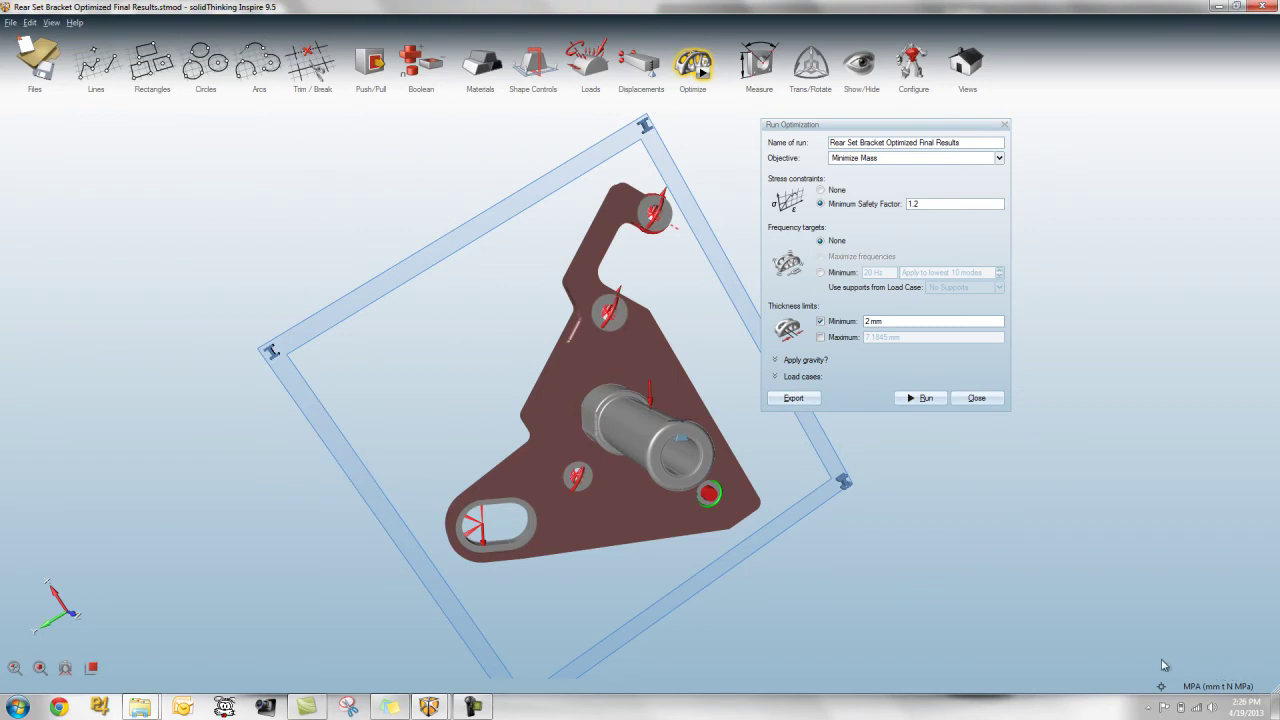
click(1240, 695)
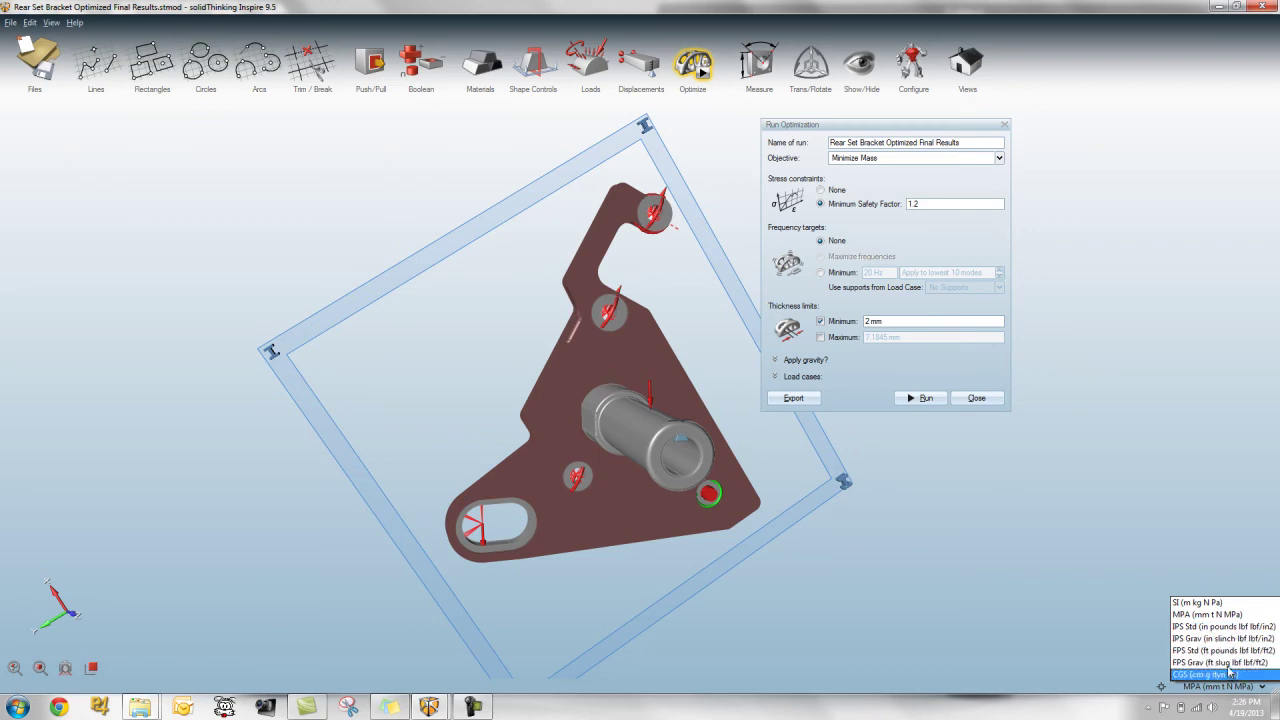
click(1047, 584)
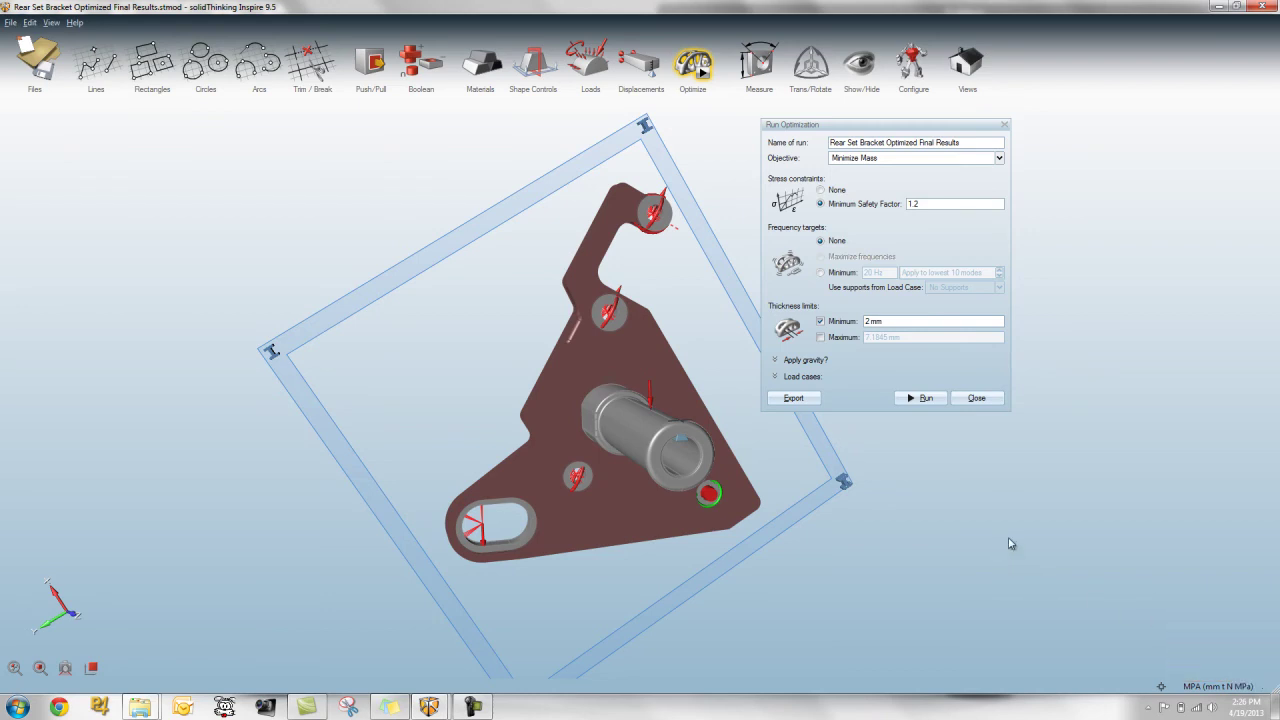
click(976, 398)
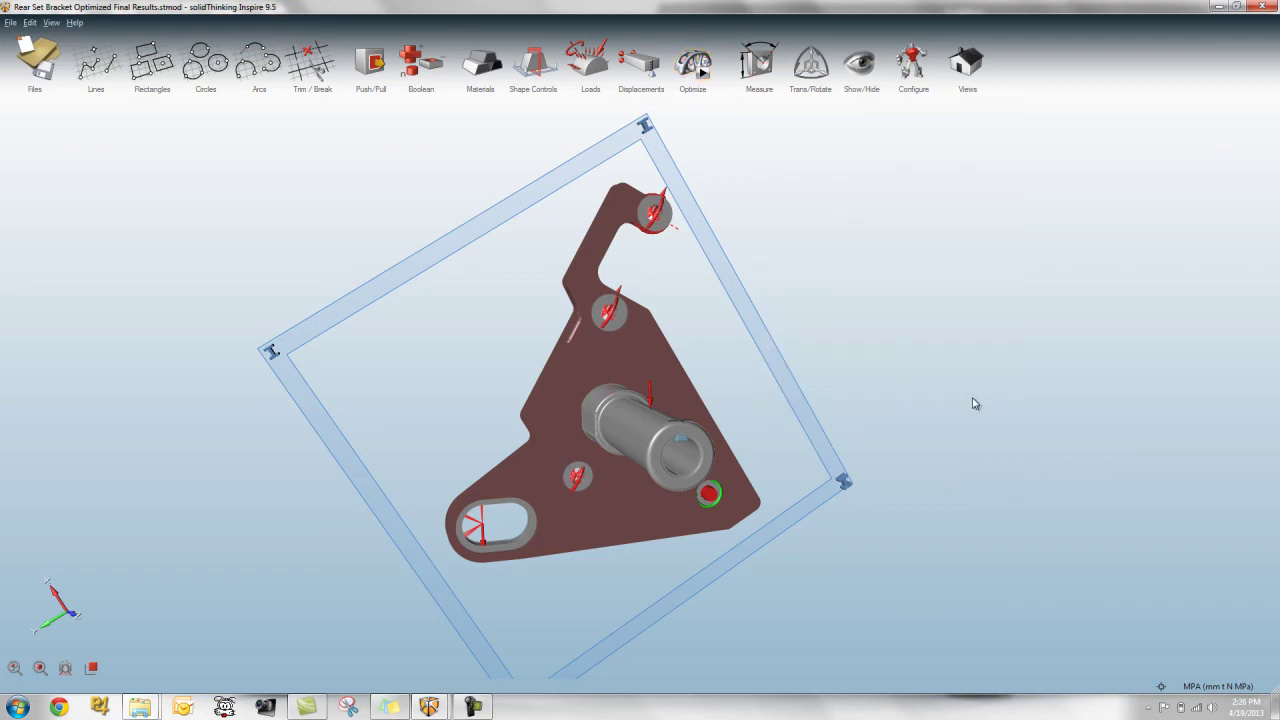
Step: Set the Preferences Workspace language to Japanese, apply it, and acknowledge the restart notice
click(30, 22)
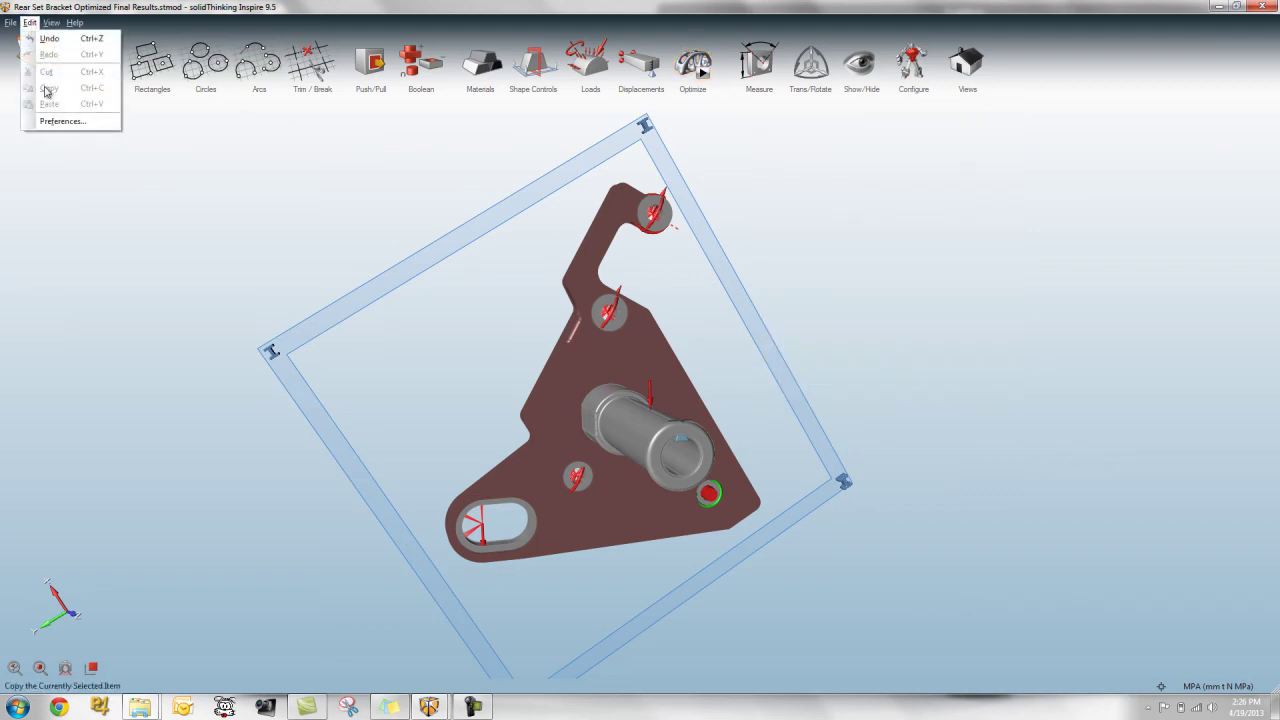
click(54, 122)
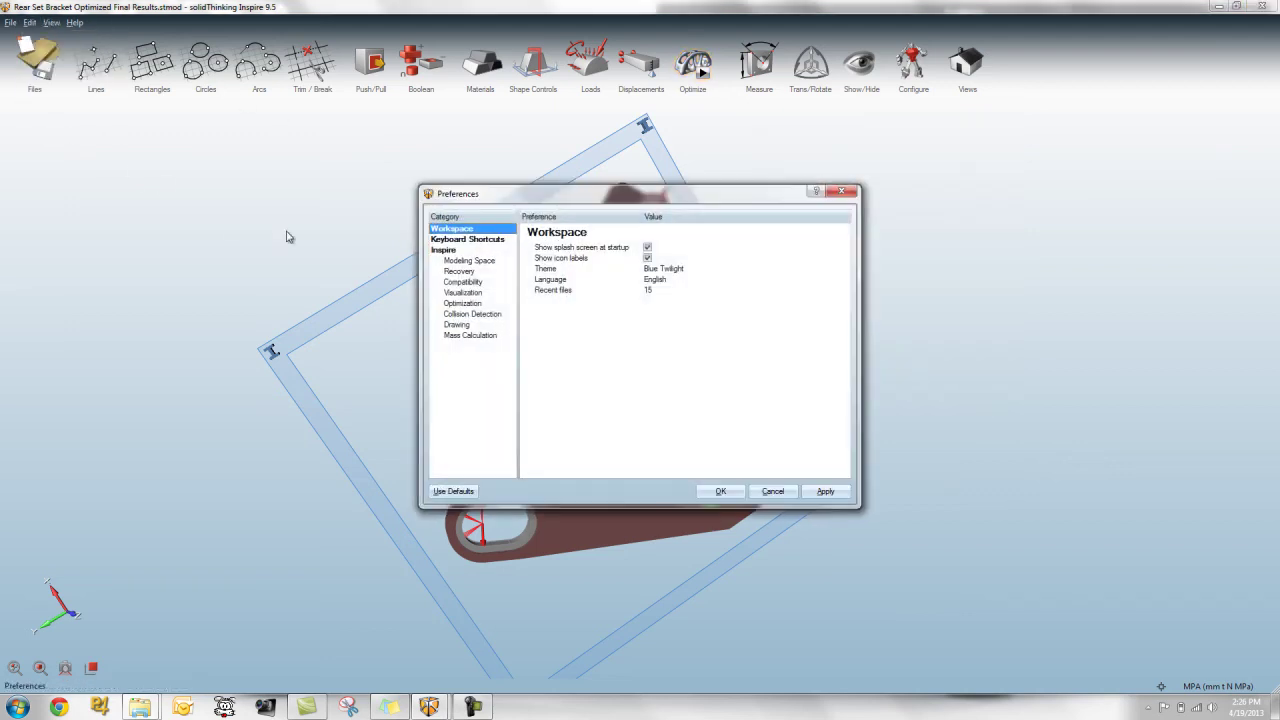
click(660, 284)
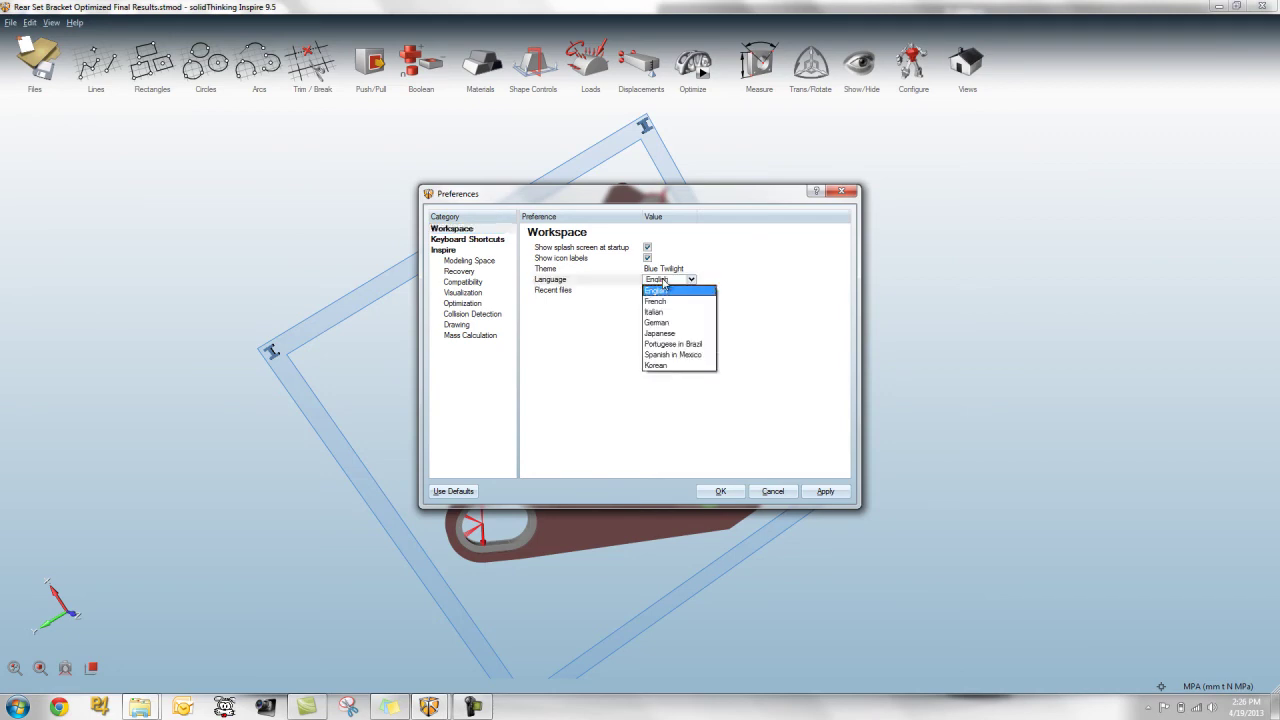
click(672, 334)
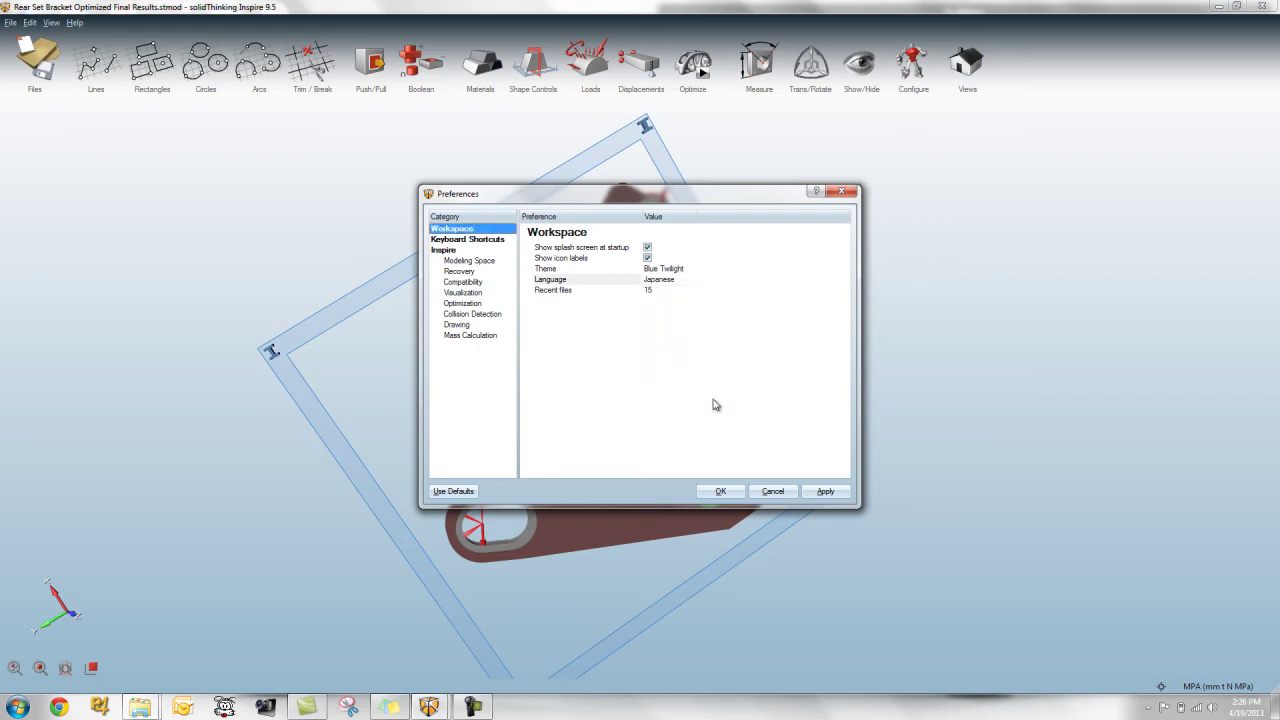
click(825, 492)
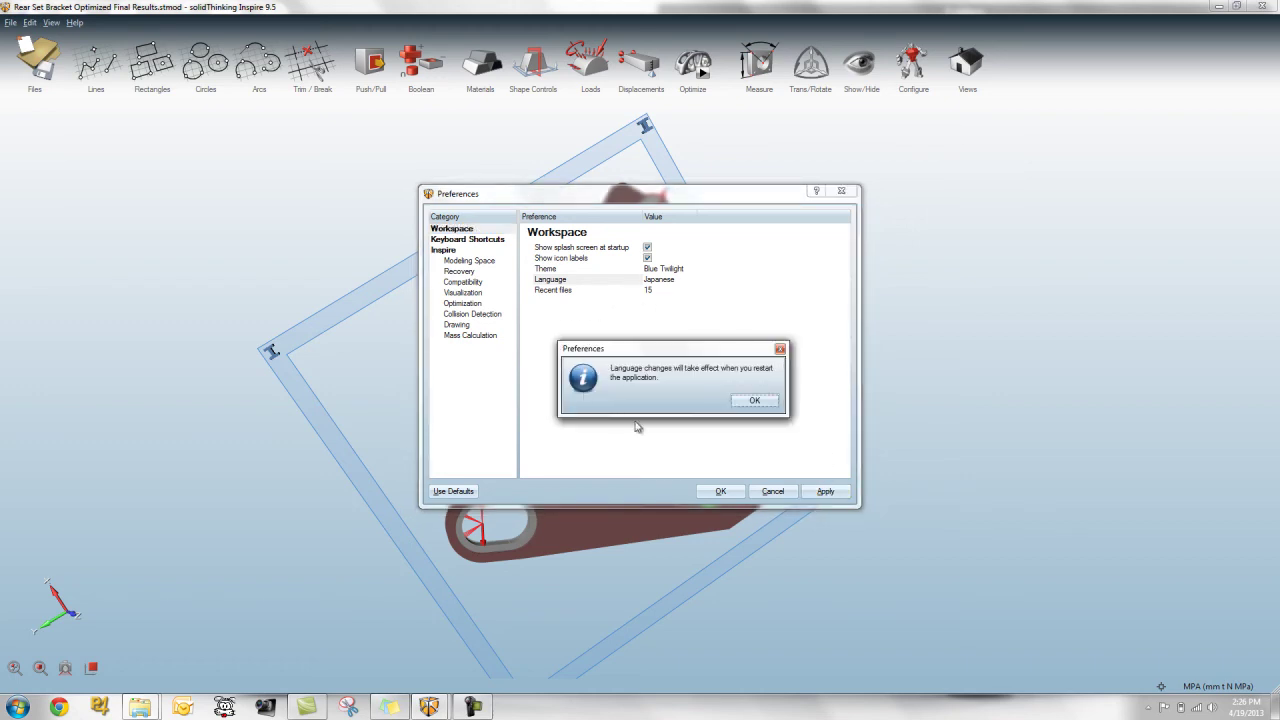
click(755, 401)
click(722, 491)
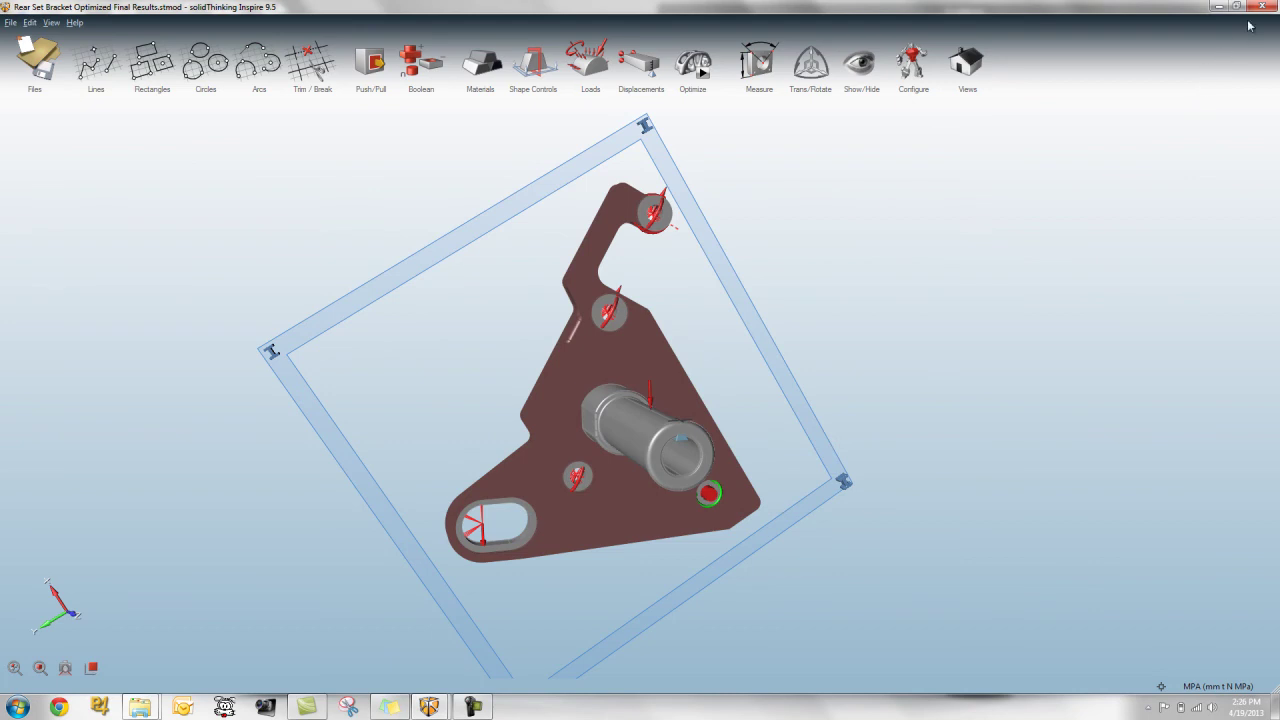
Step: Dismiss the close prompt, launch a new Inspire session from Start, then close its Japanese window
click(1262, 6)
click(1177, 154)
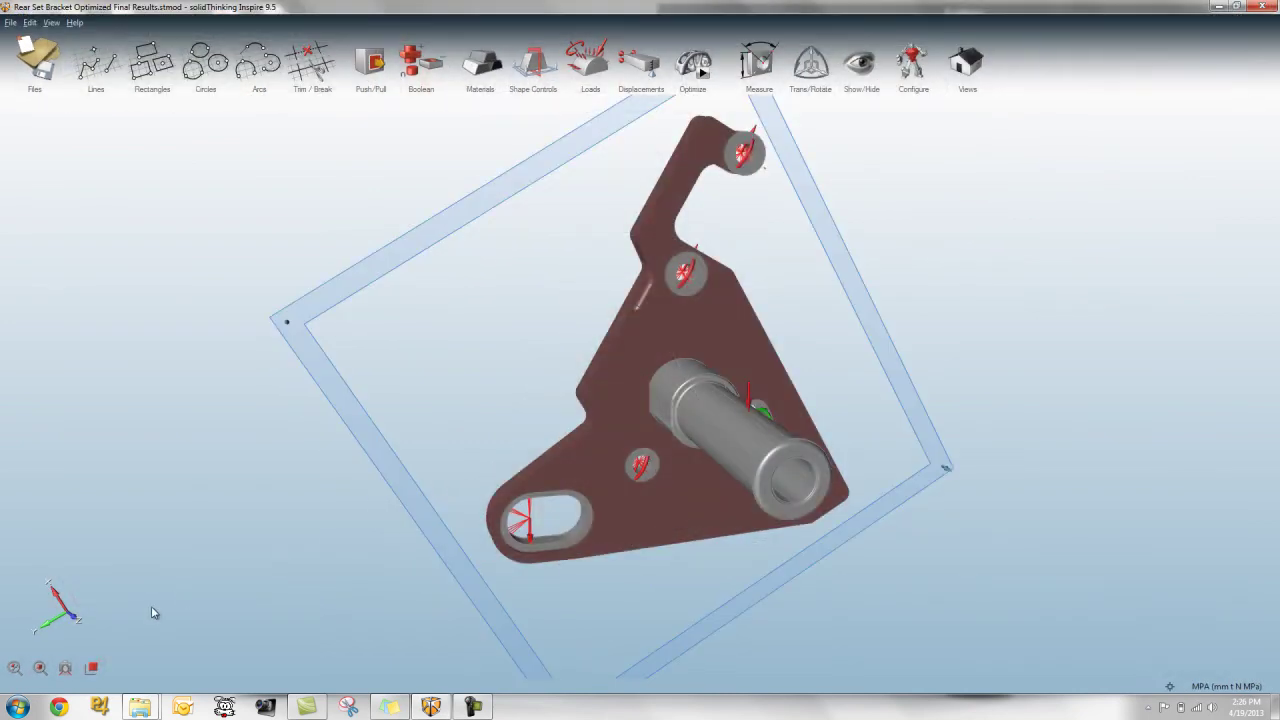
click(17, 707)
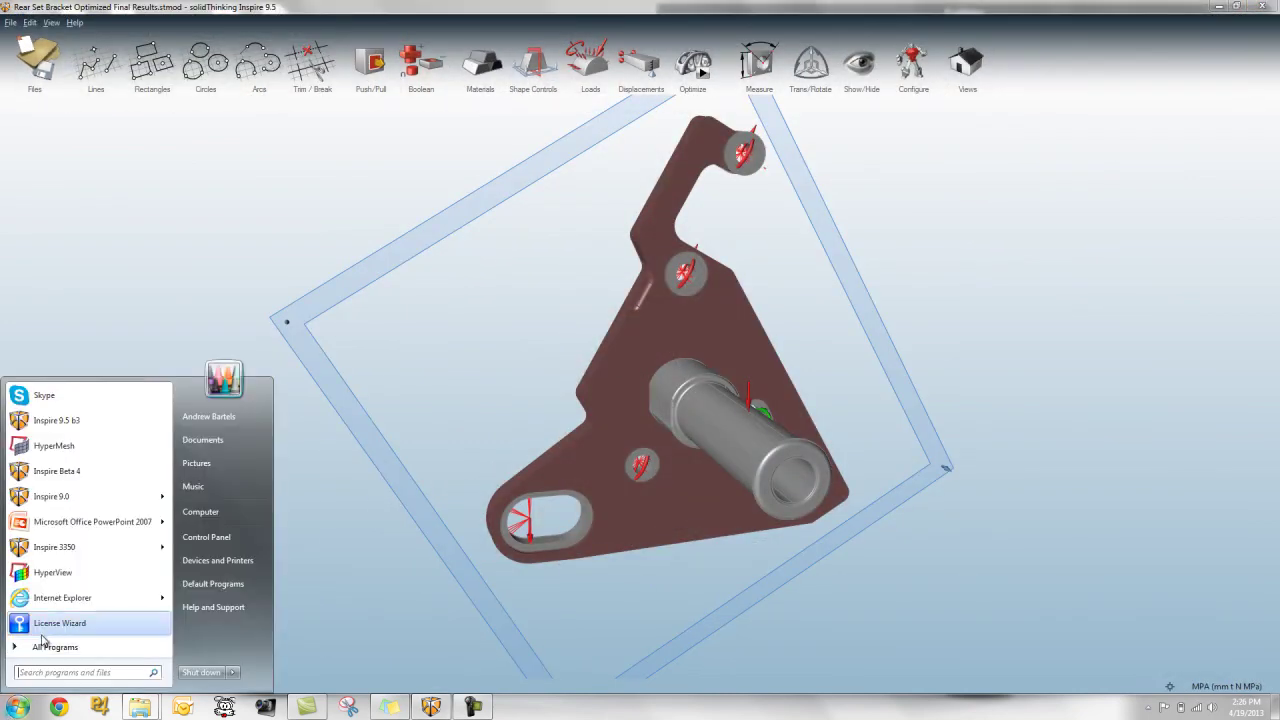
click(57, 473)
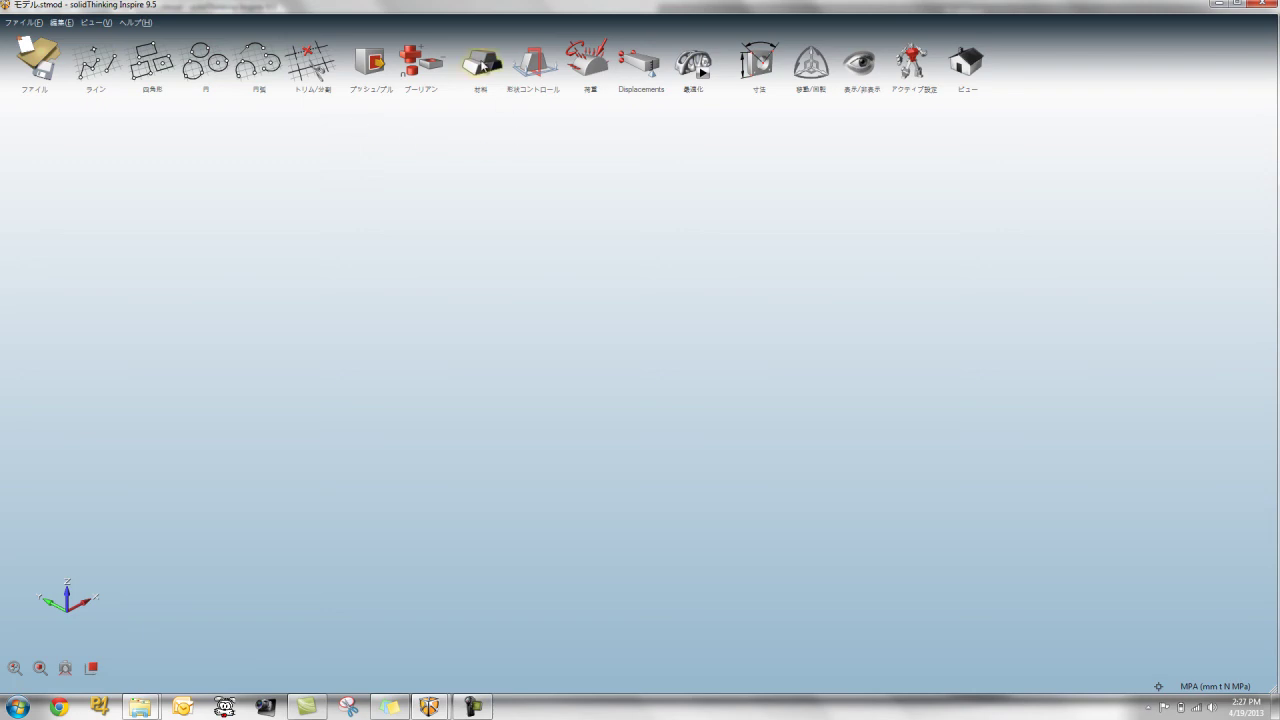
drag(415, 10, 430, 116)
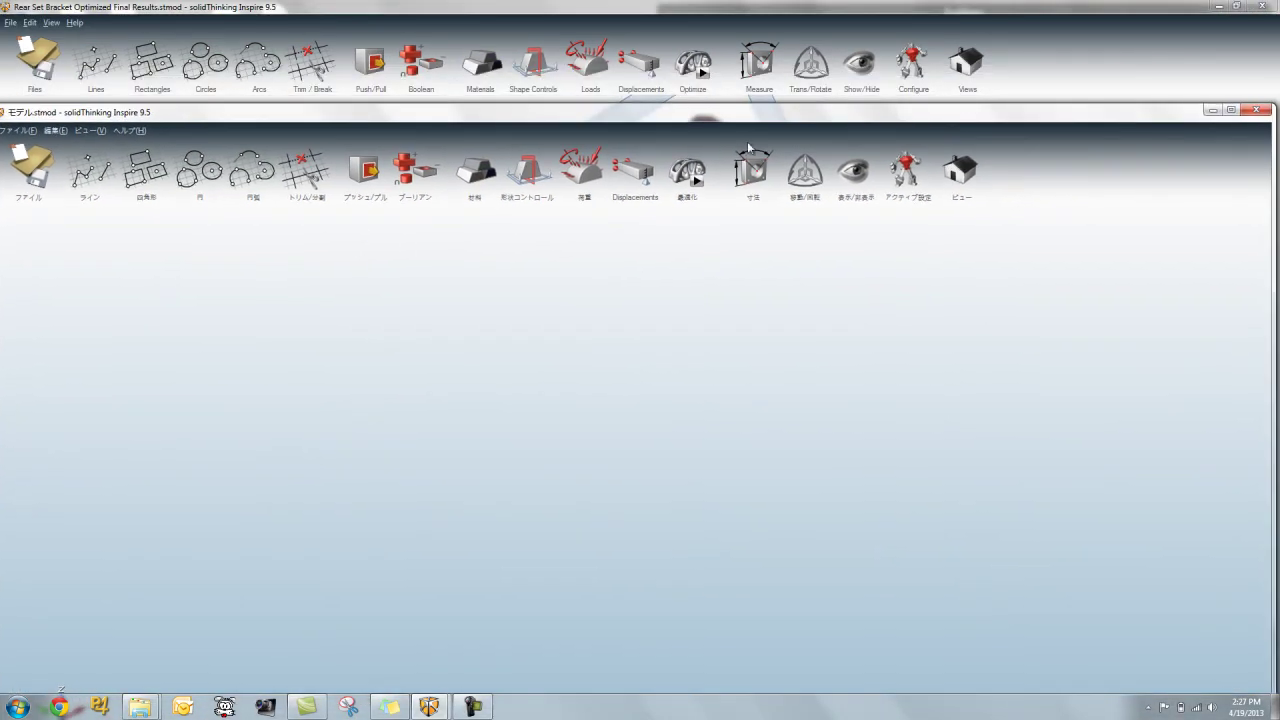
click(1256, 109)
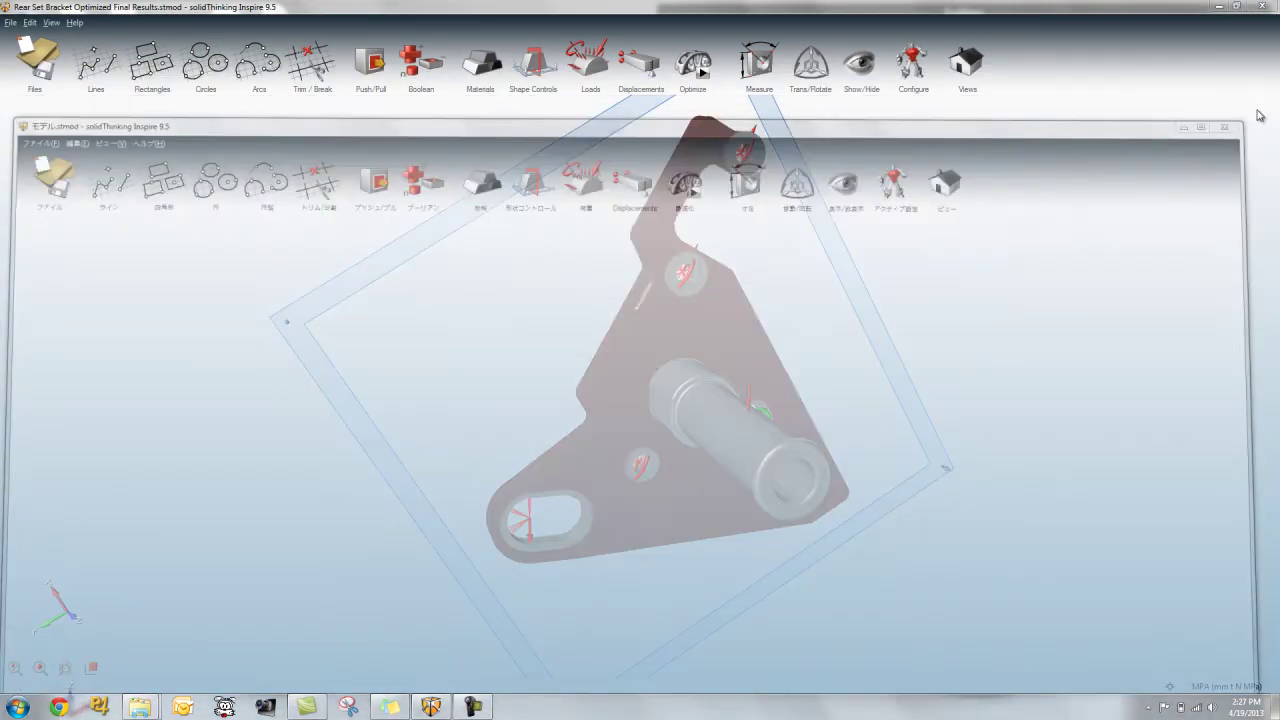